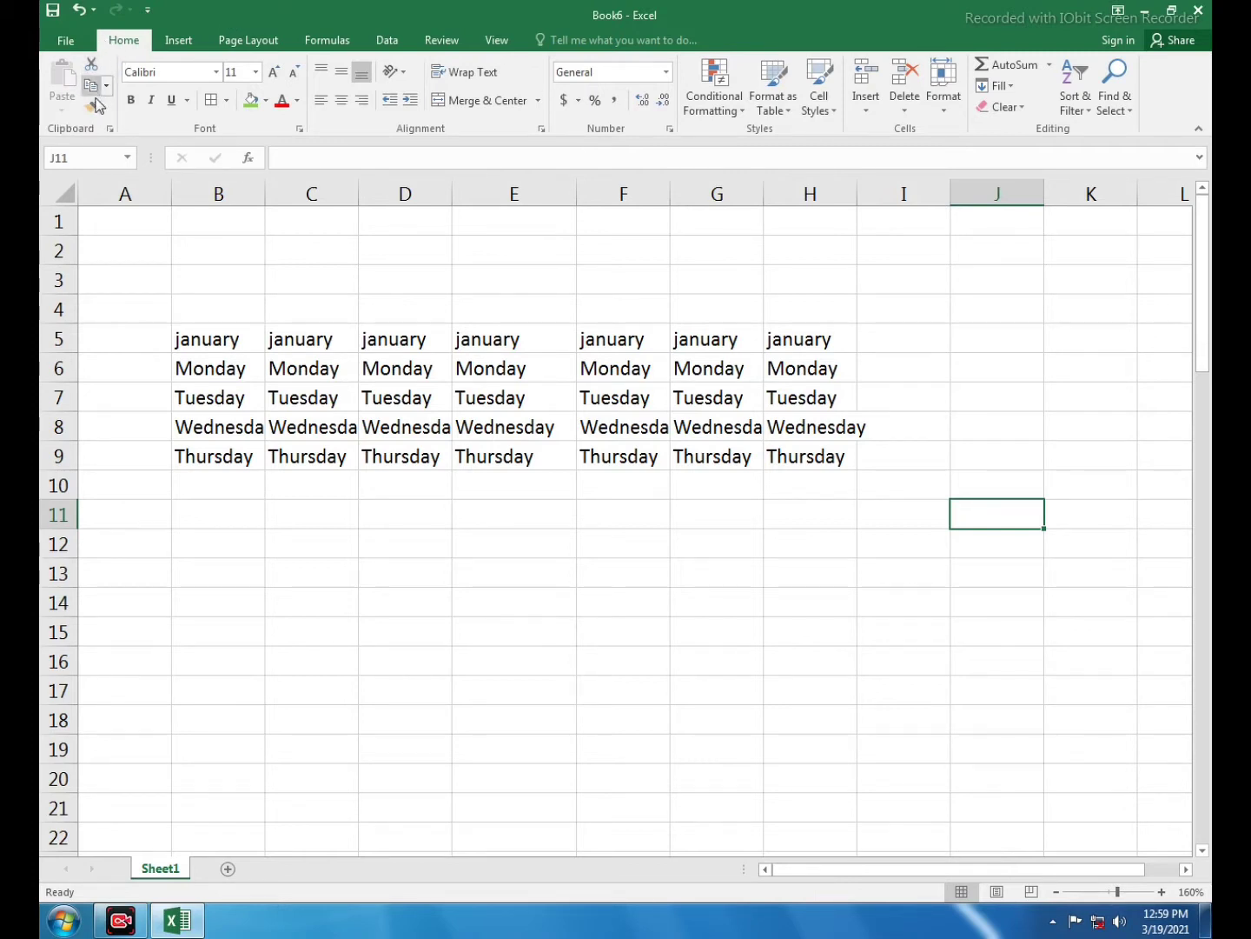
left_click(288, 503)
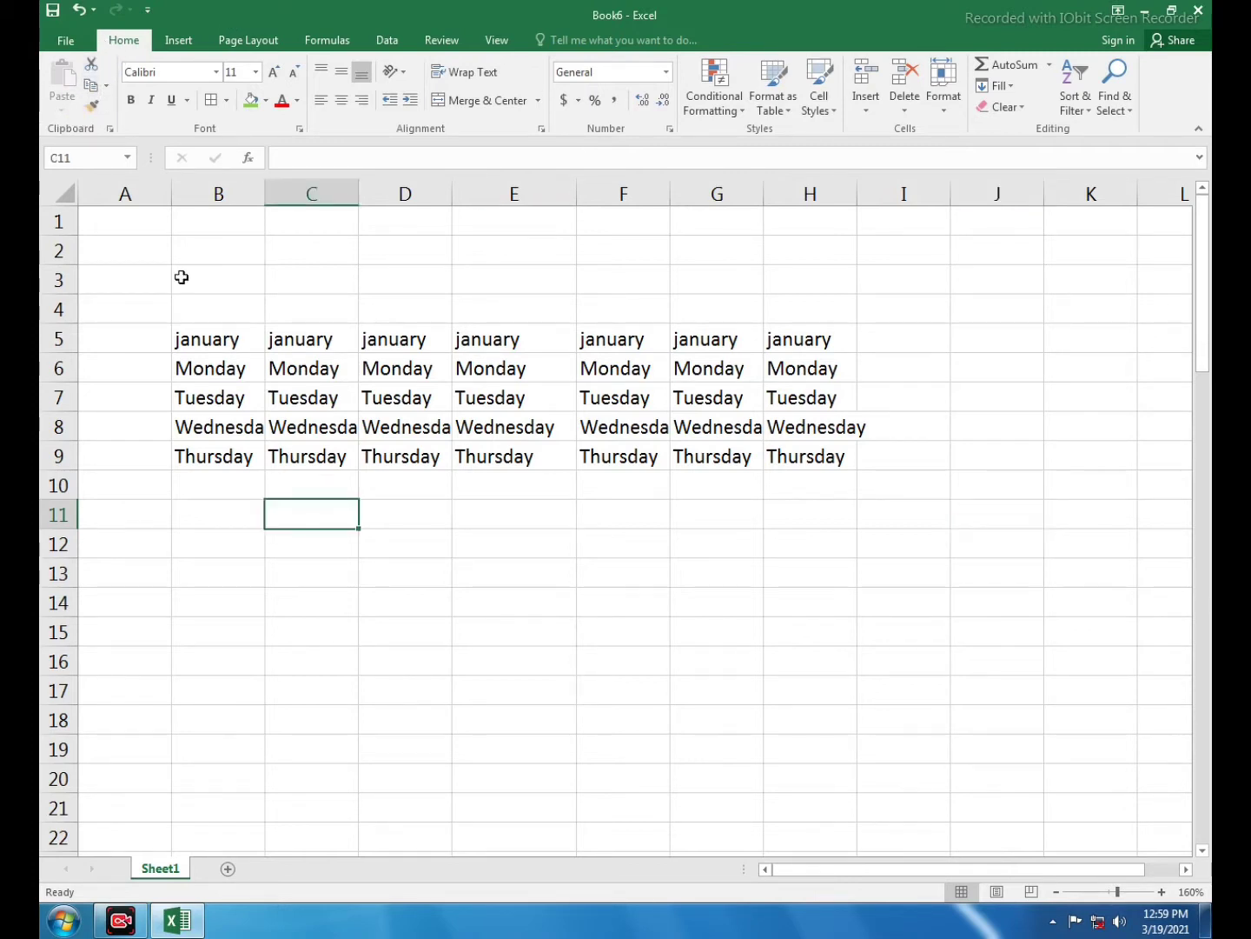
left_click(402, 424)
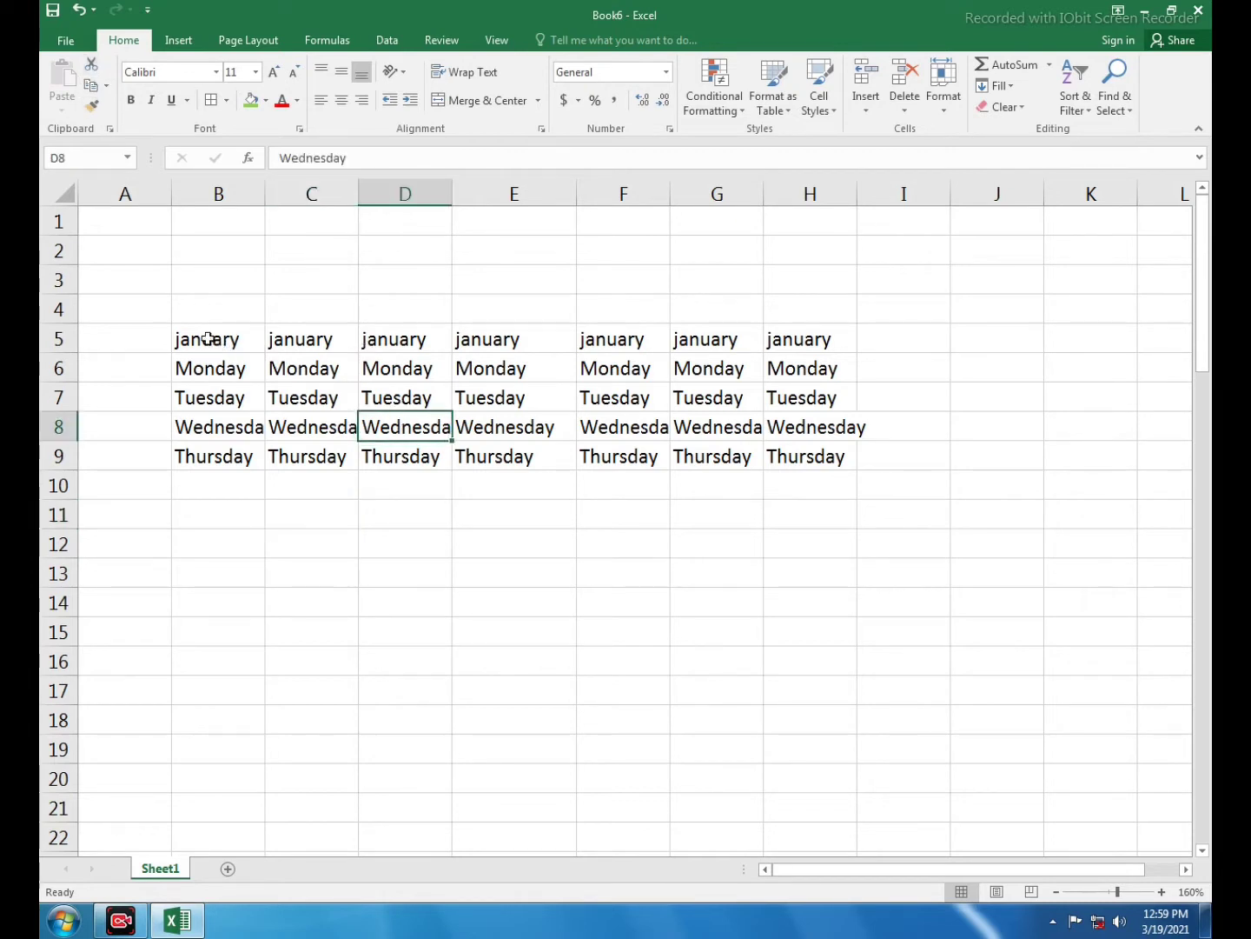
Cut the january-to-Wednesday entries in B5:B8 and paste them starting at cell C14.
left_click_drag(207, 339, 235, 428)
key("ctrl+c")
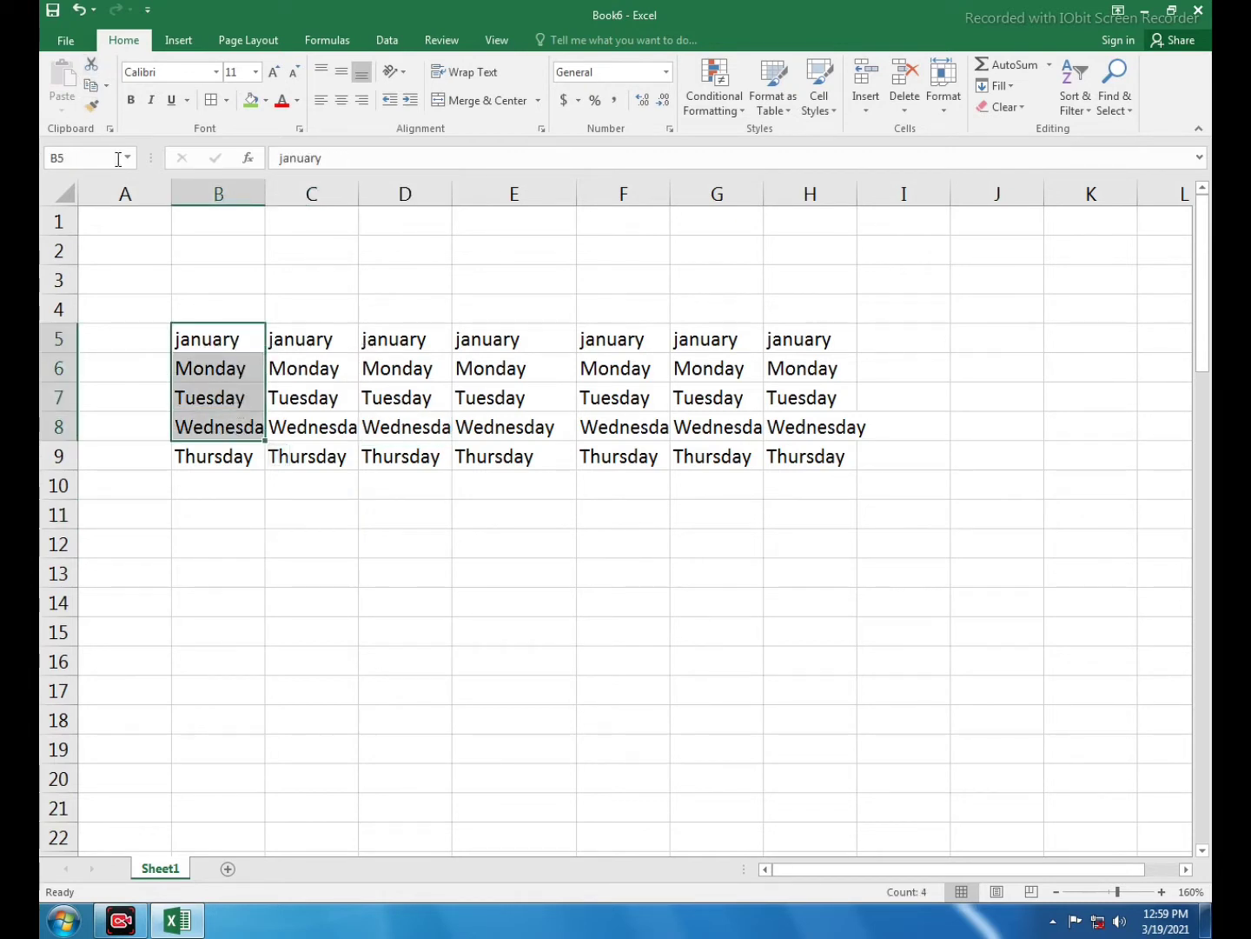
left_click(92, 69)
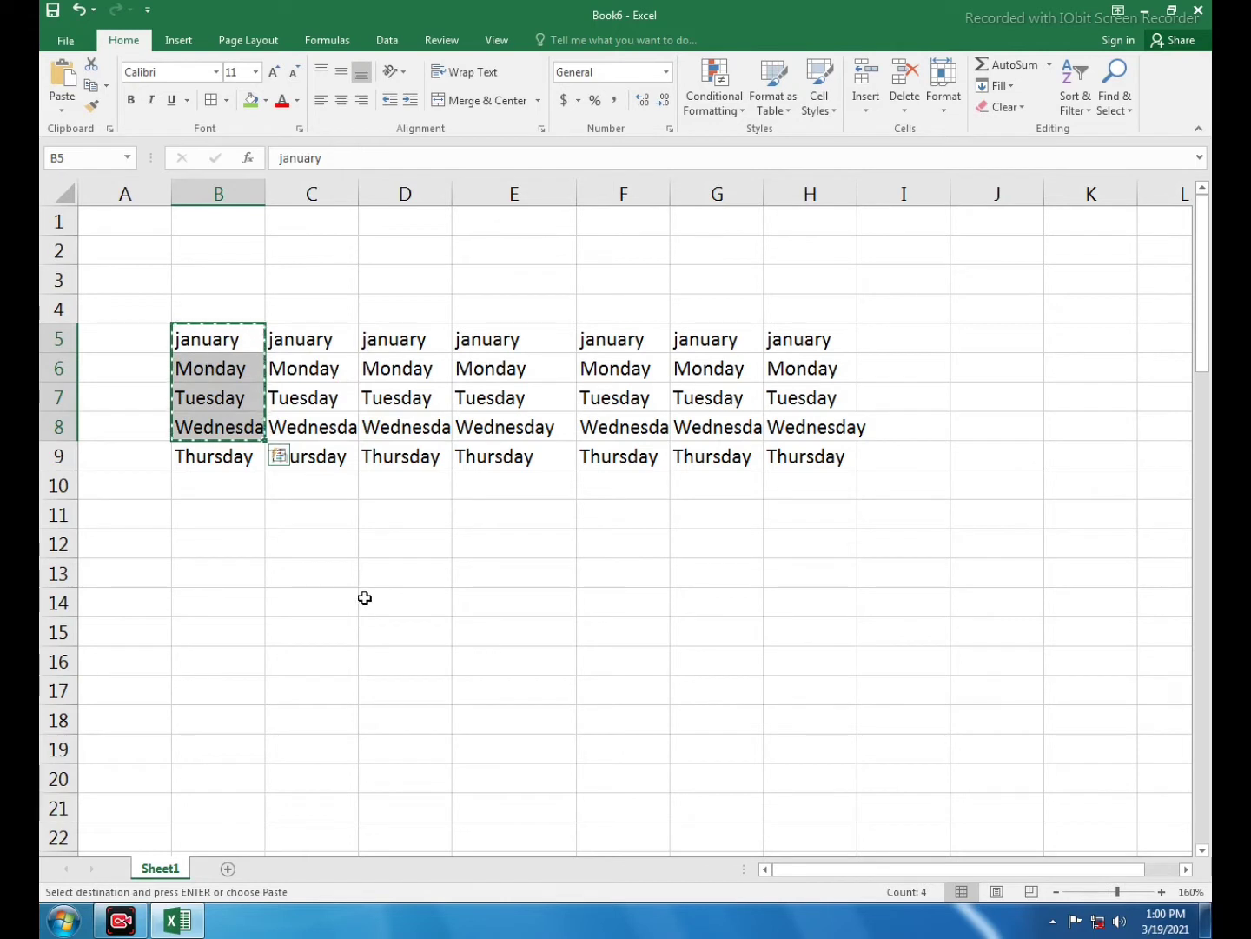
left_click(320, 601)
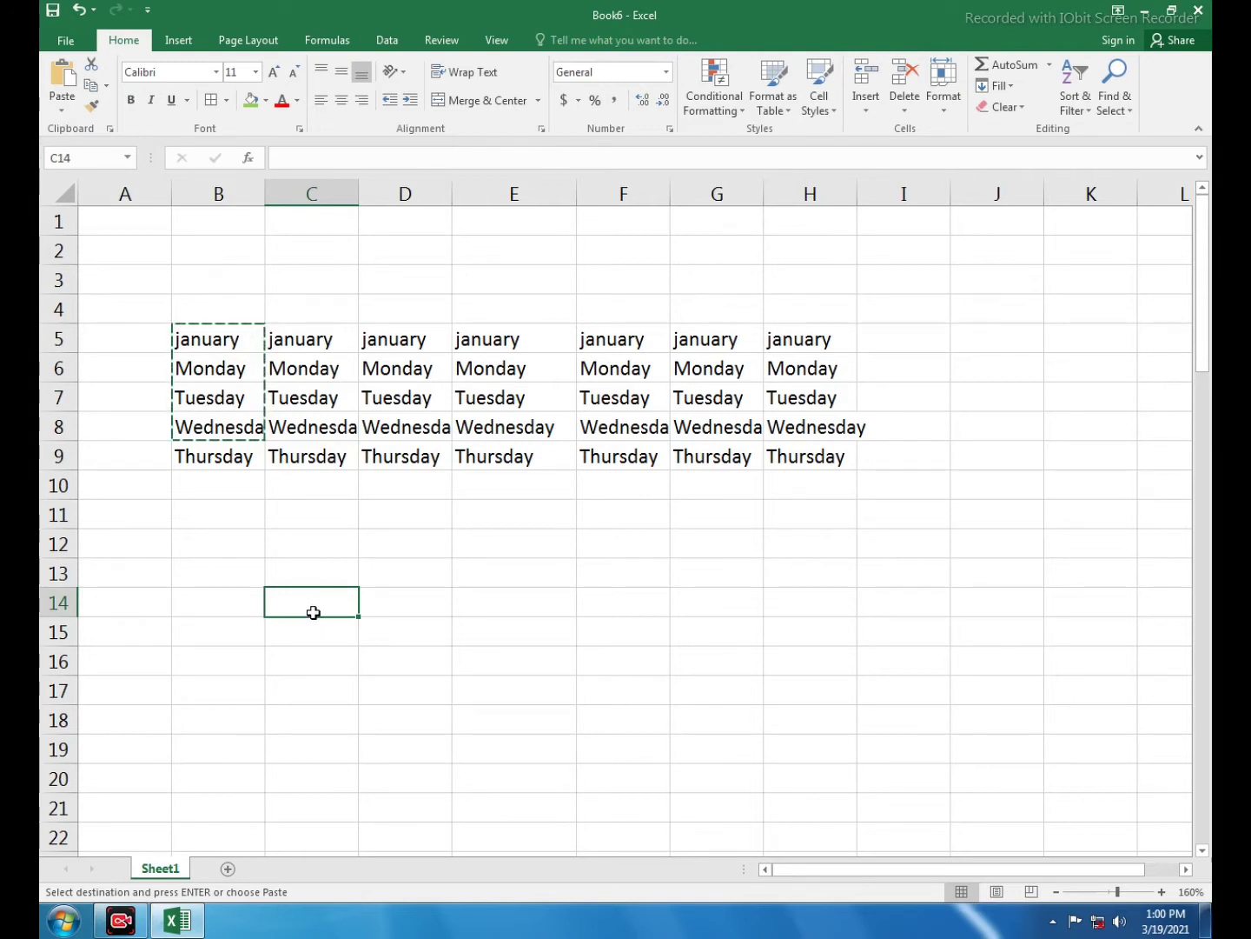
left_click(61, 111)
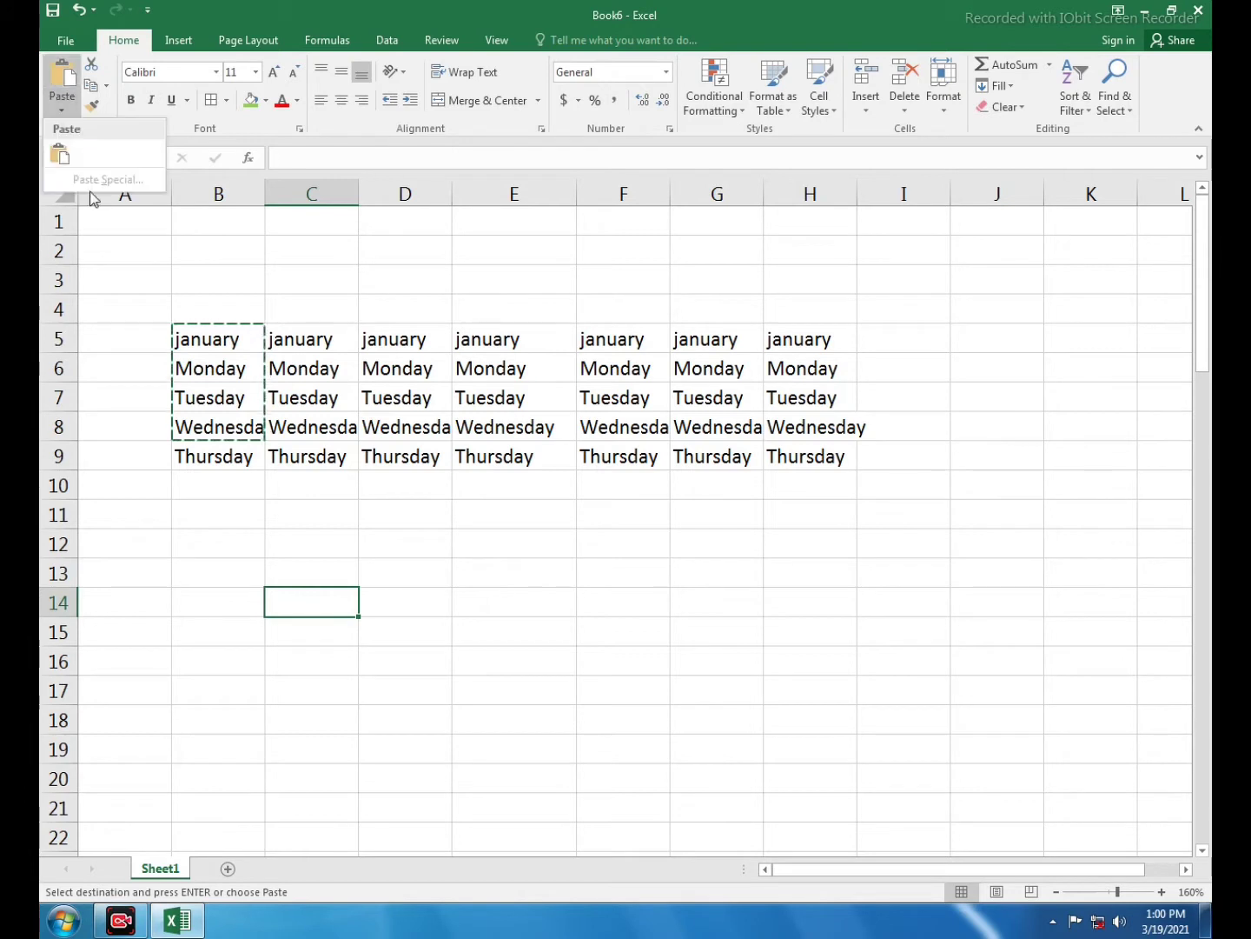
left_click(69, 161)
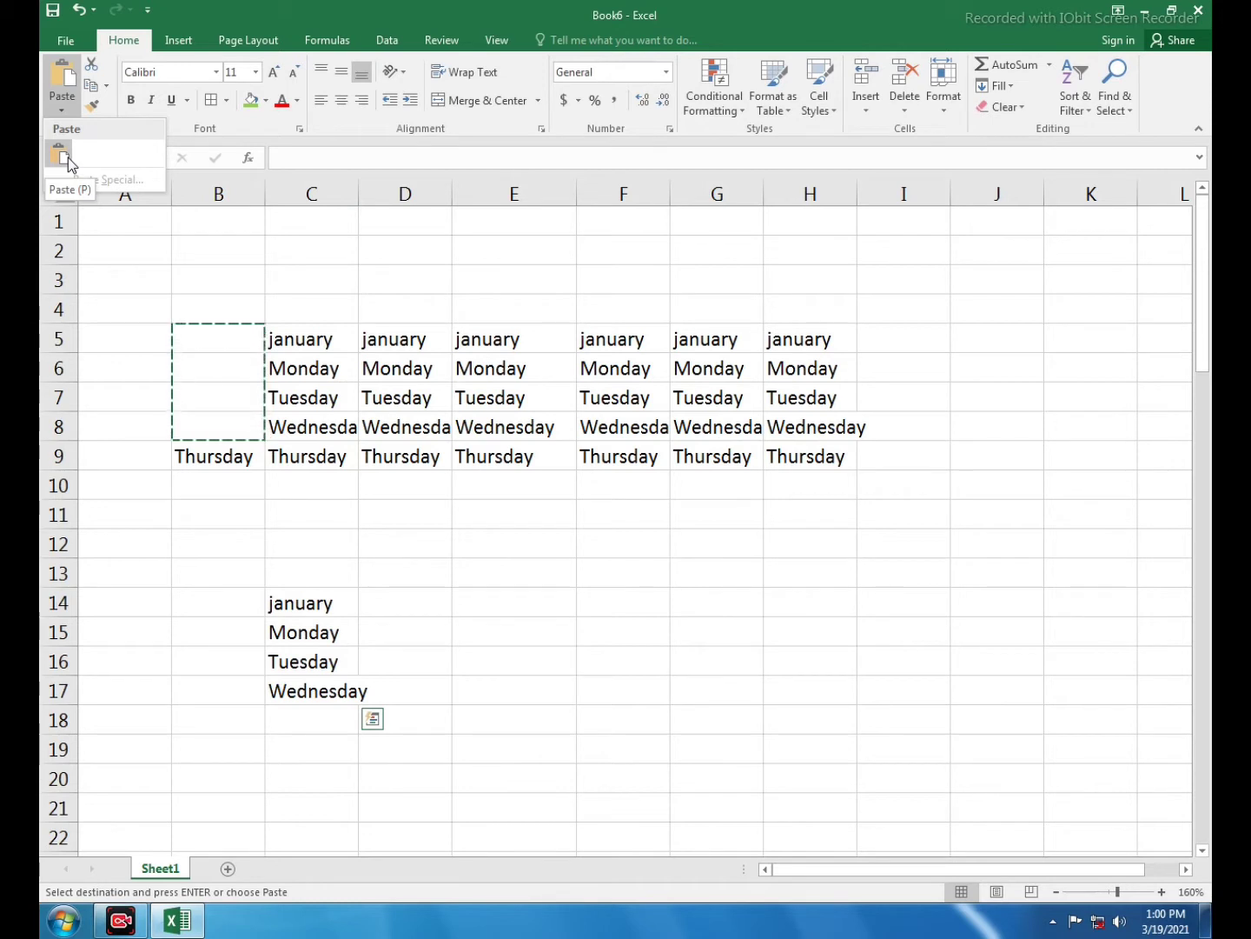
left_click(69, 160)
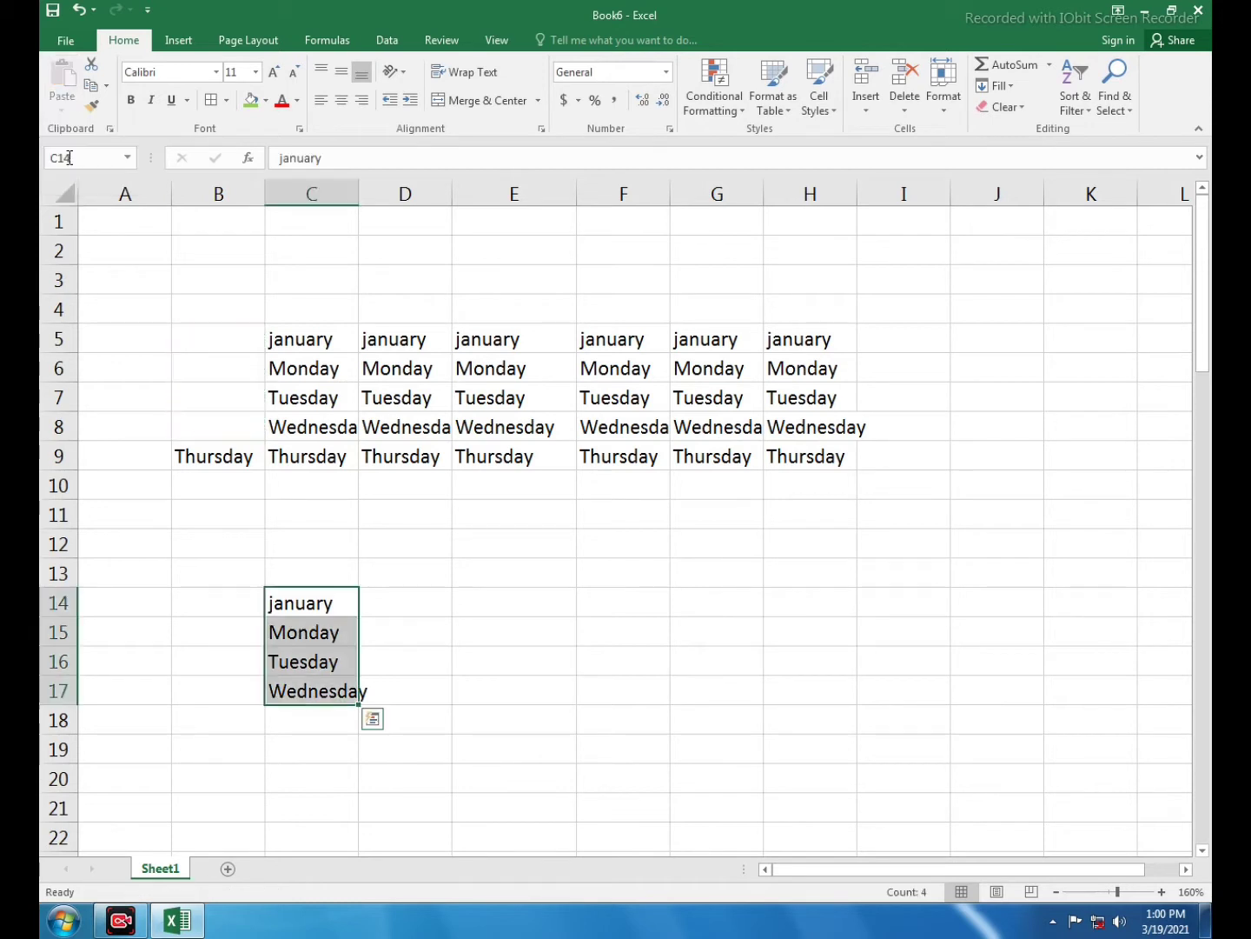
left_click(397, 539)
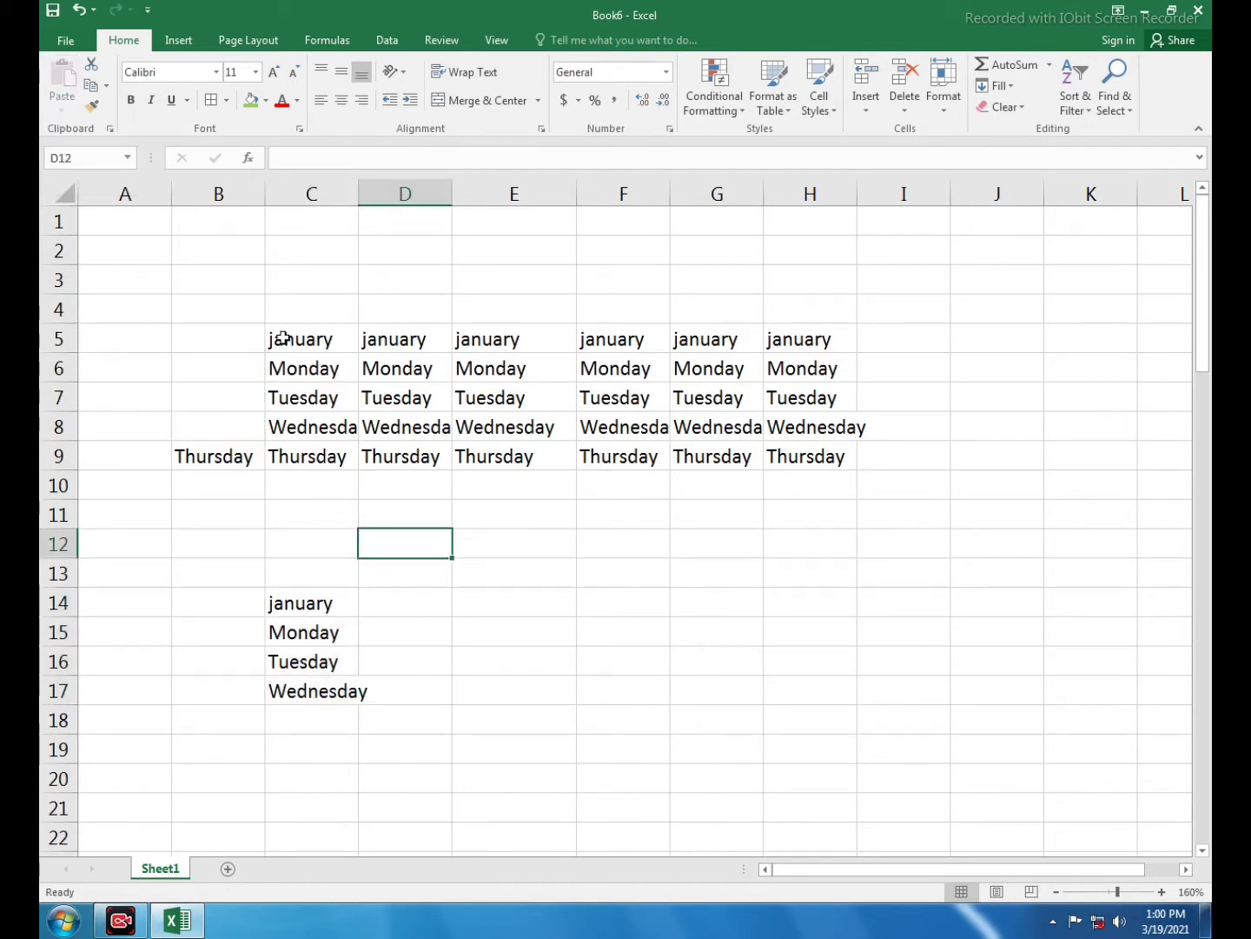
Copy the range C5:E7 and paste it at cell E15 and at cell H14.
left_click_drag(283, 338, 467, 383)
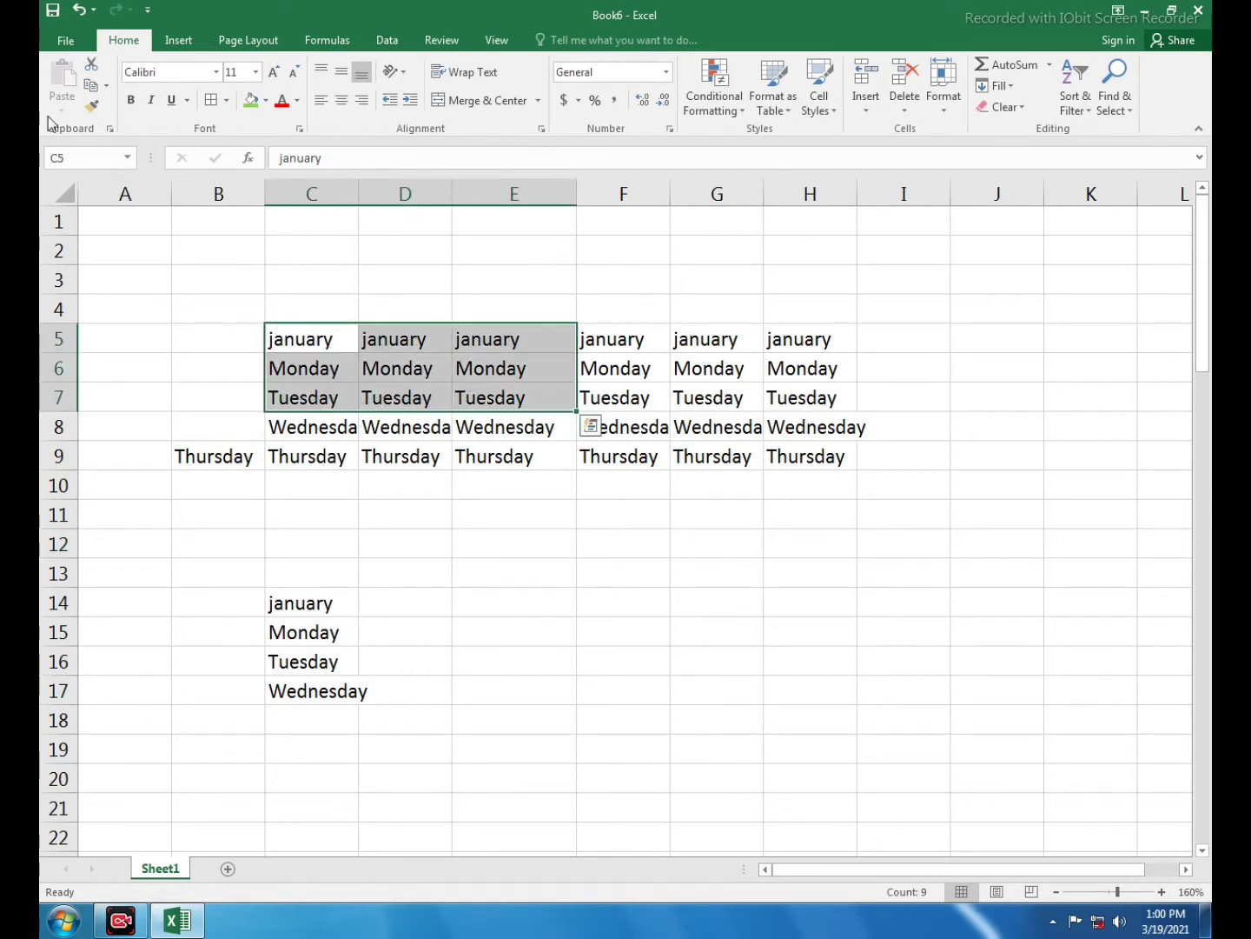
left_click(91, 87)
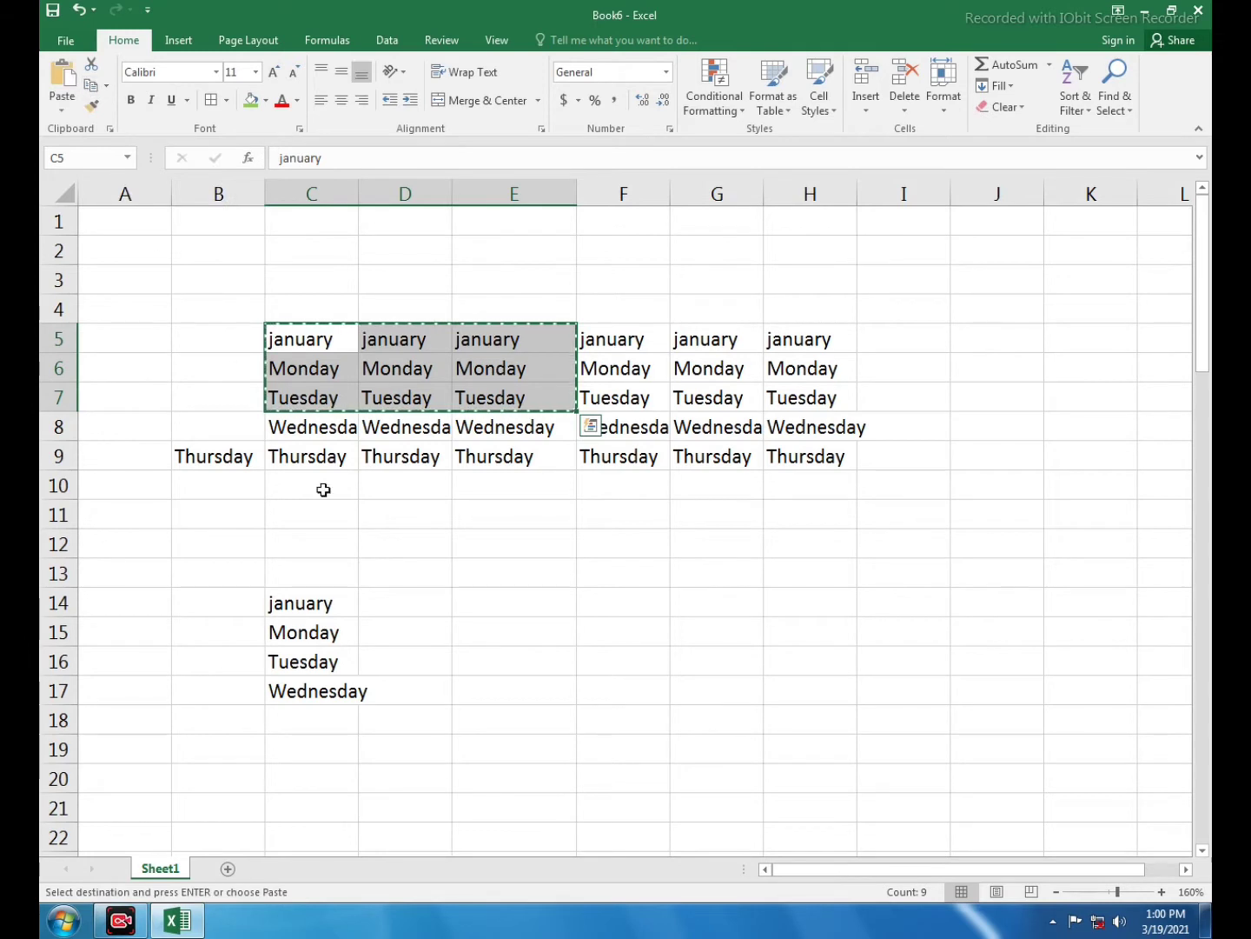
left_click(493, 617)
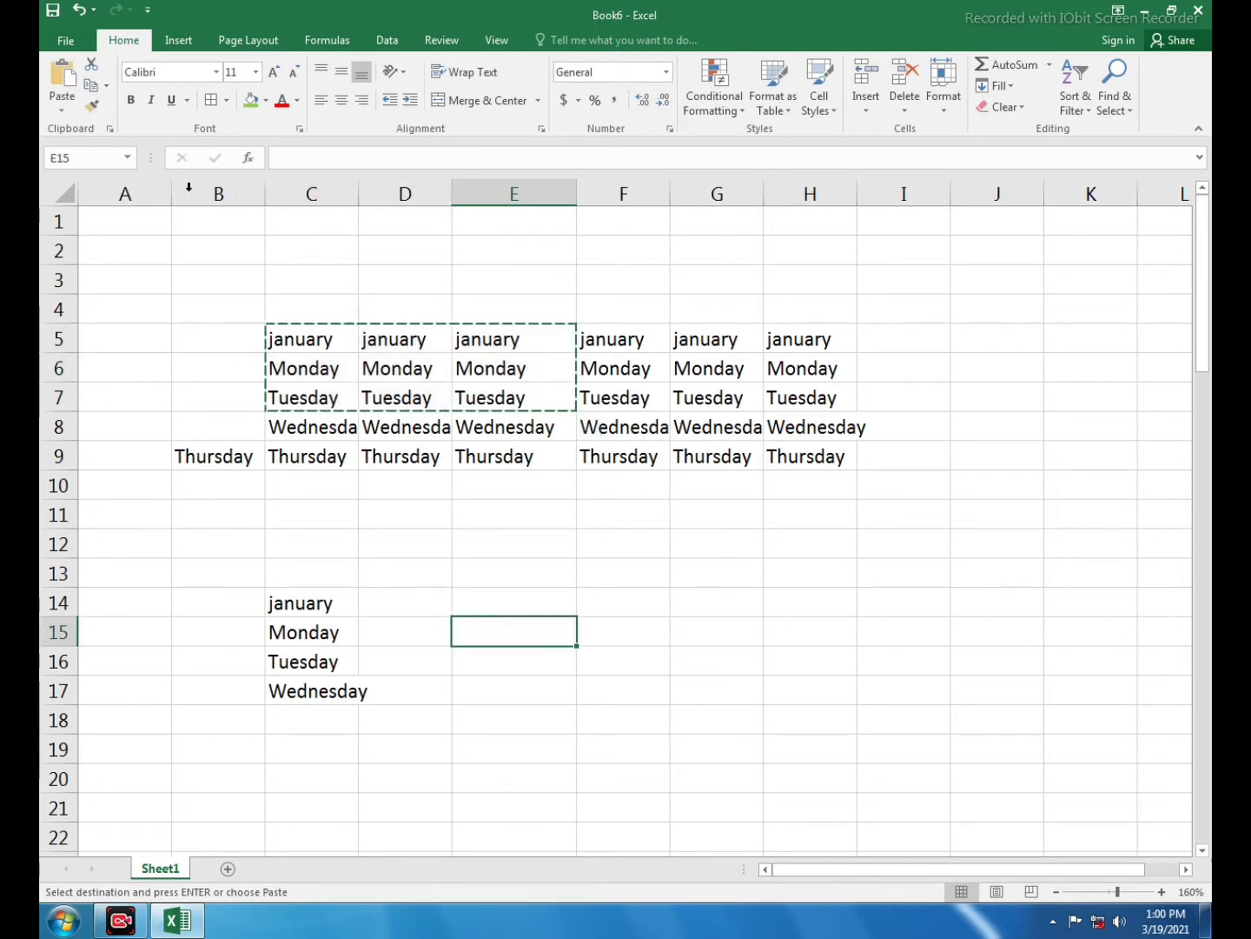
left_click(62, 110)
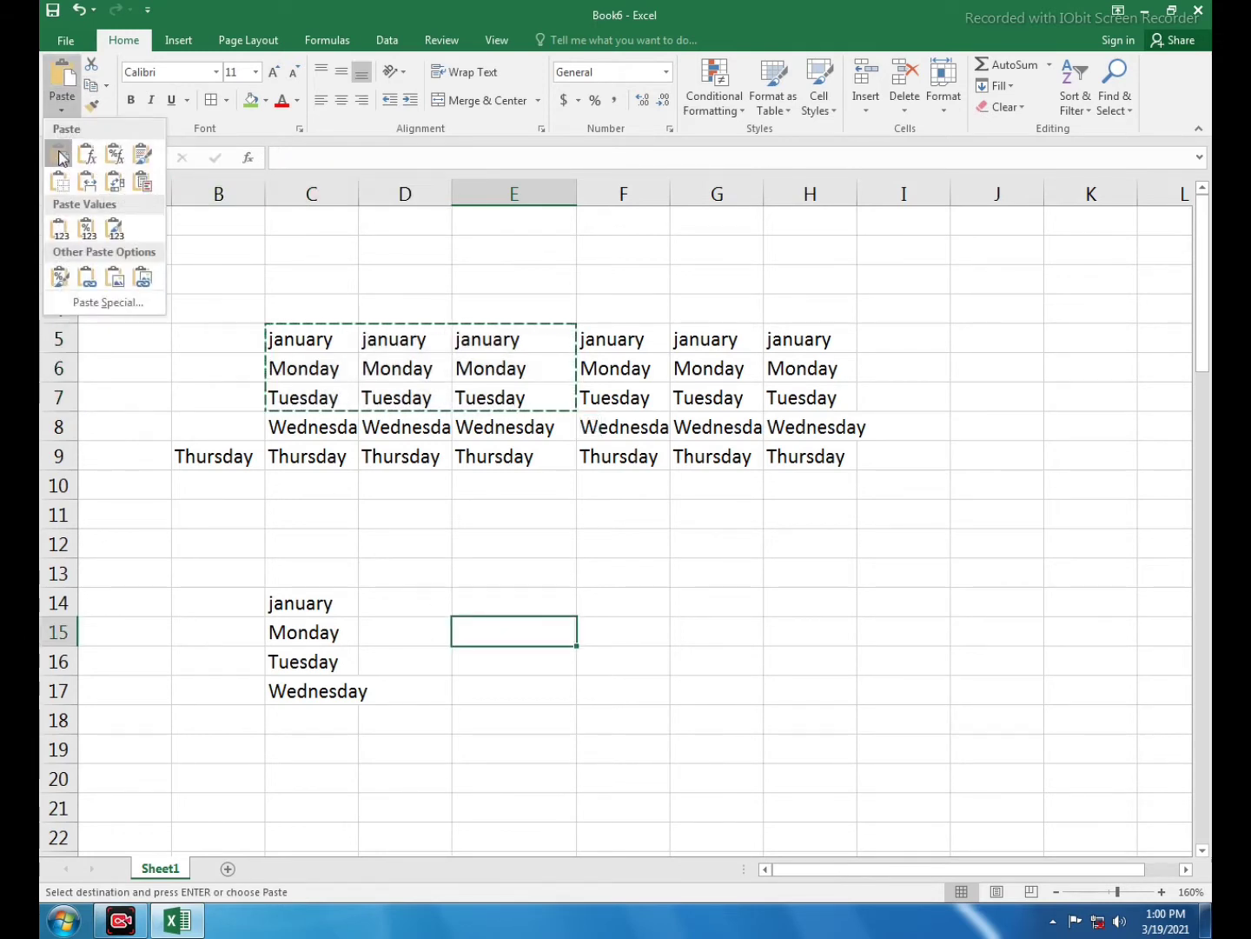
left_click(57, 154)
left_click(810, 601)
left_click(63, 114)
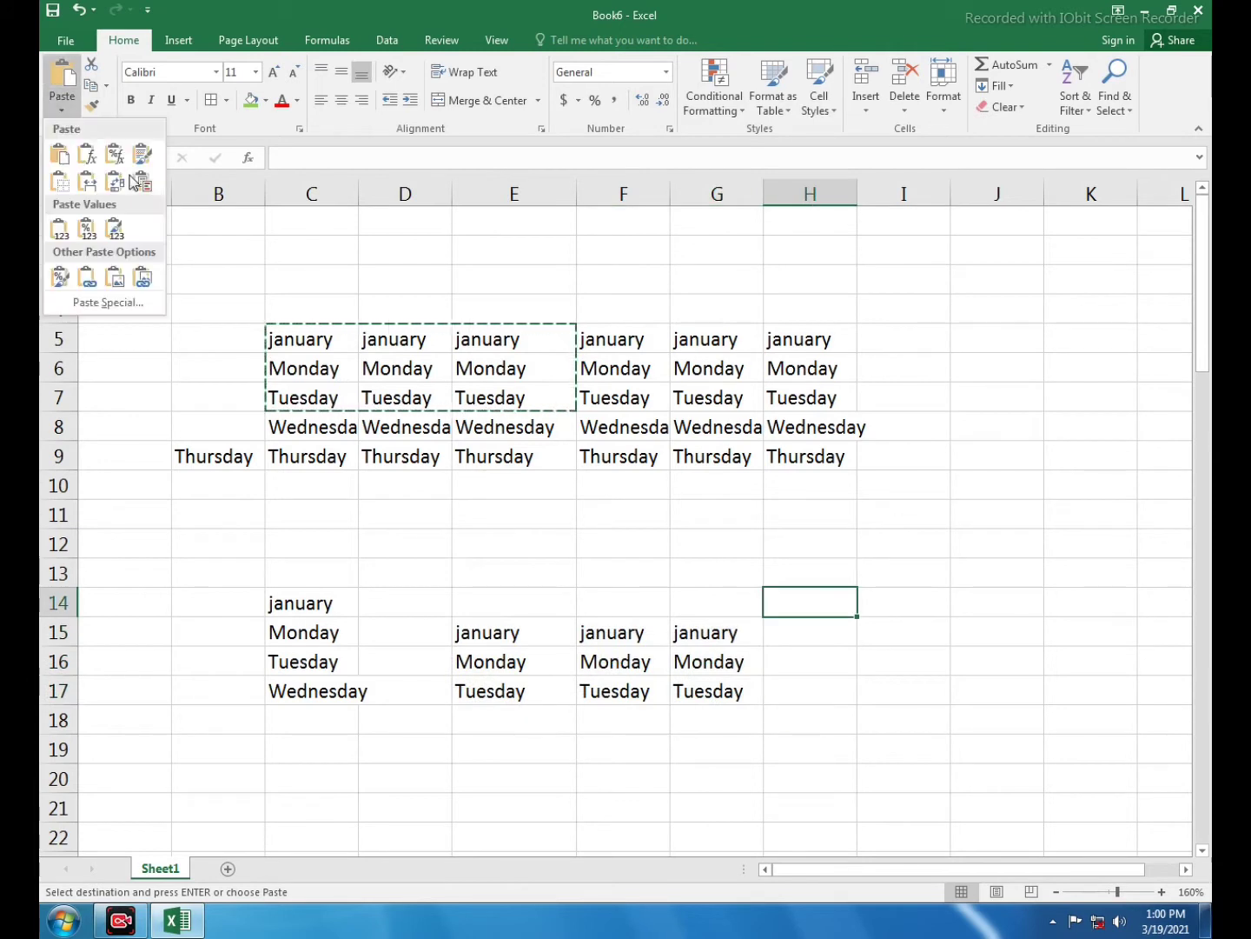
left_click(61, 159)
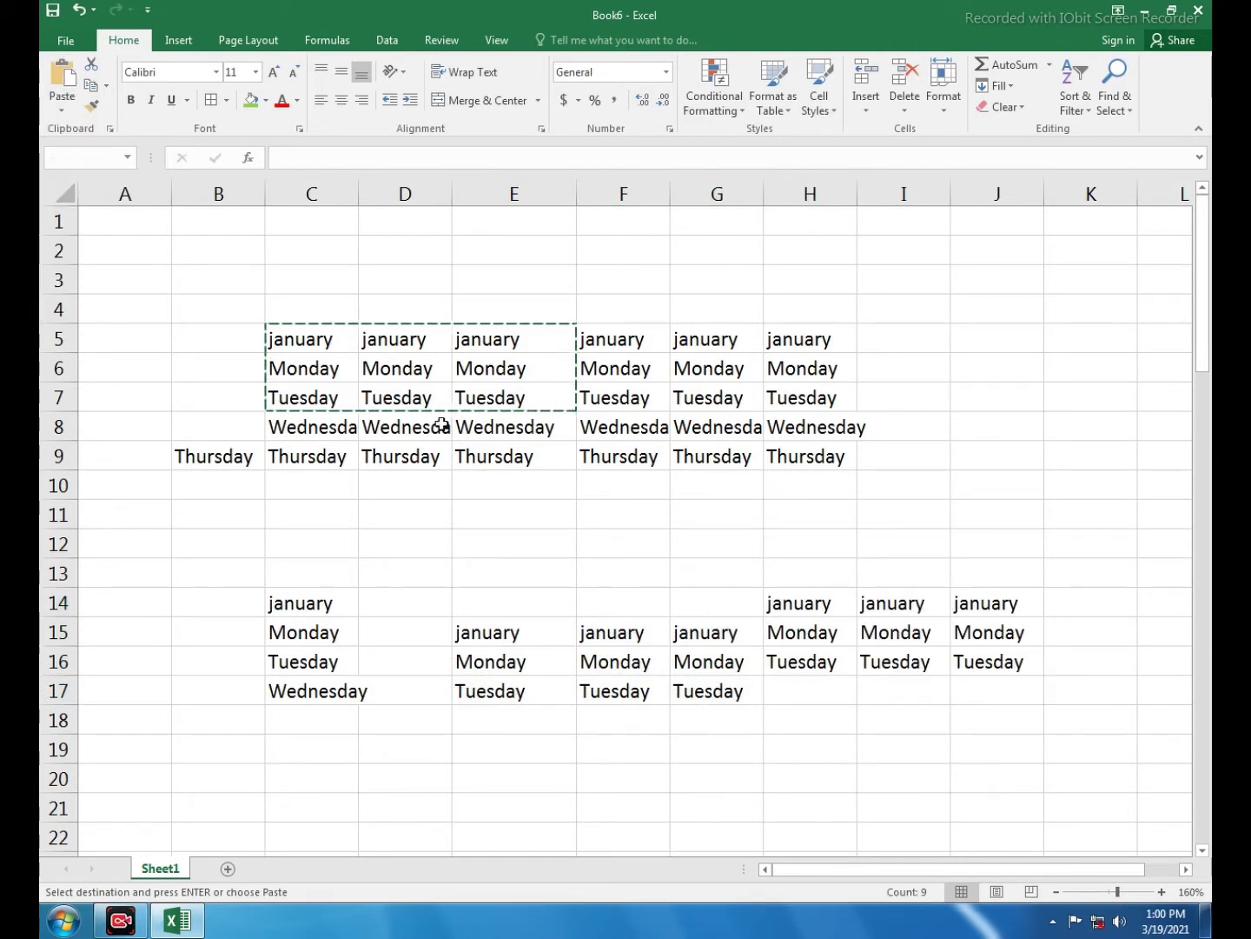
Paste the copied block again at cells E11 and I5, and end the copy mode.
left_click(640, 547)
left_click(478, 524)
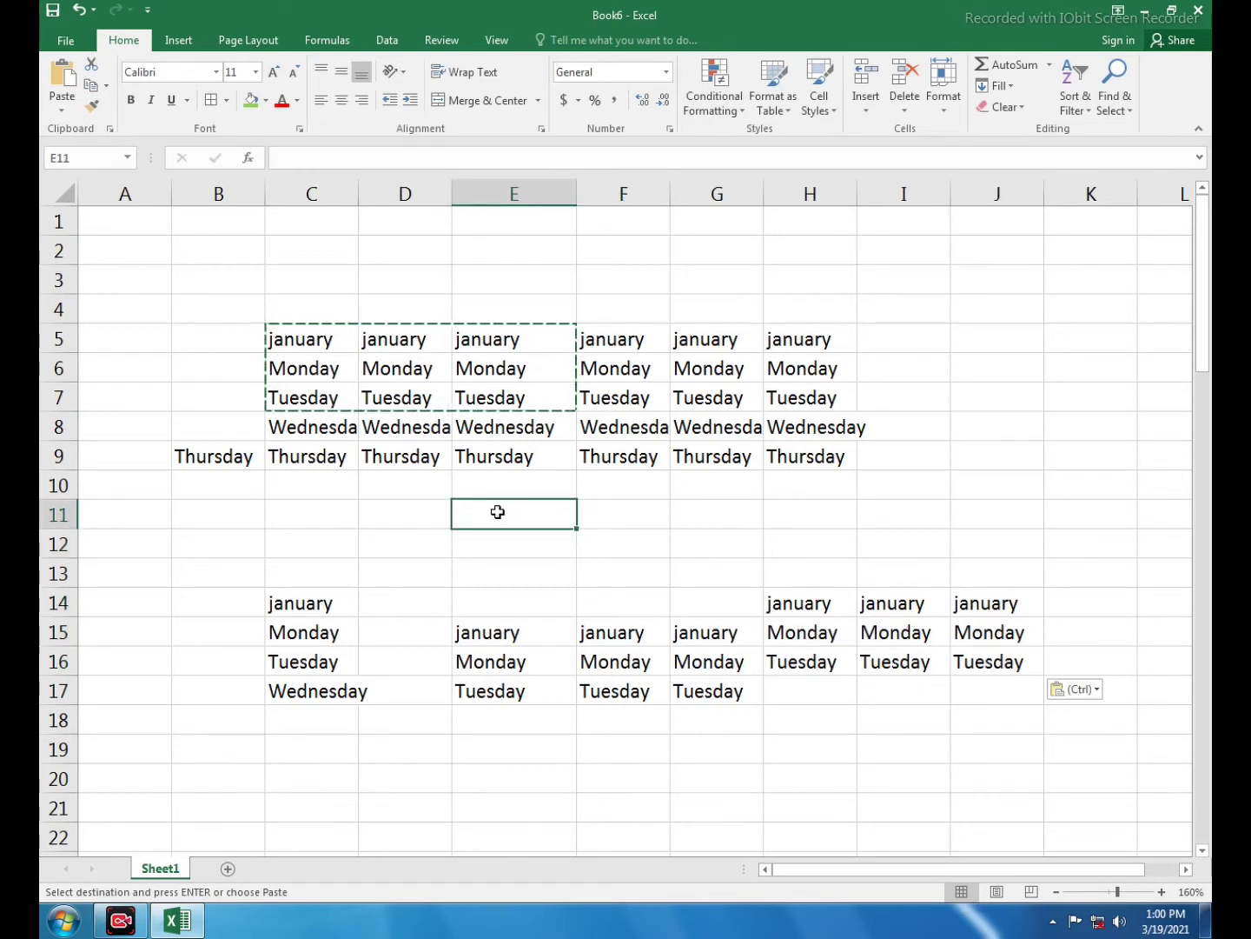
key("ctrl+v")
left_click(872, 527)
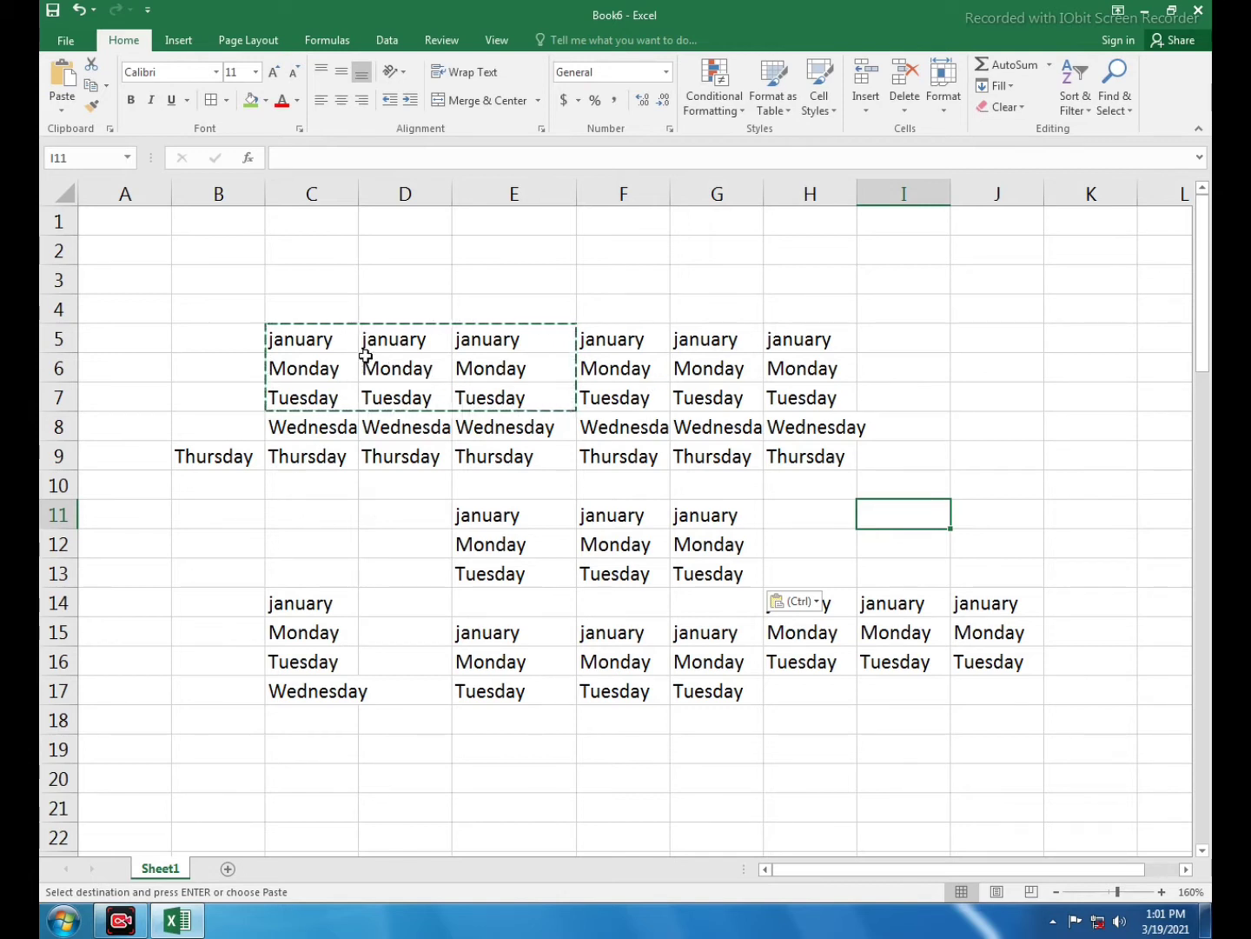
left_click(927, 335)
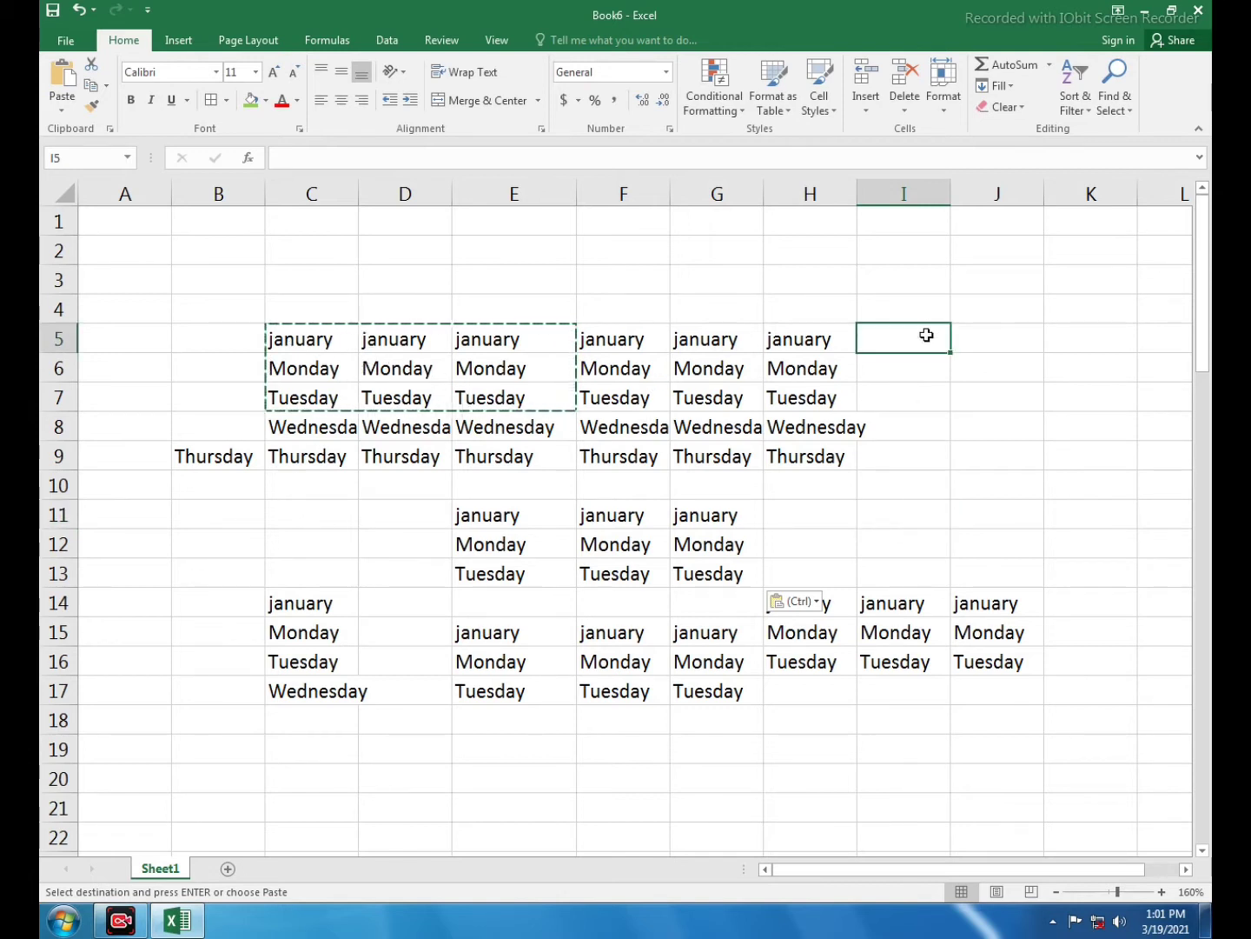
key("ctrl+v")
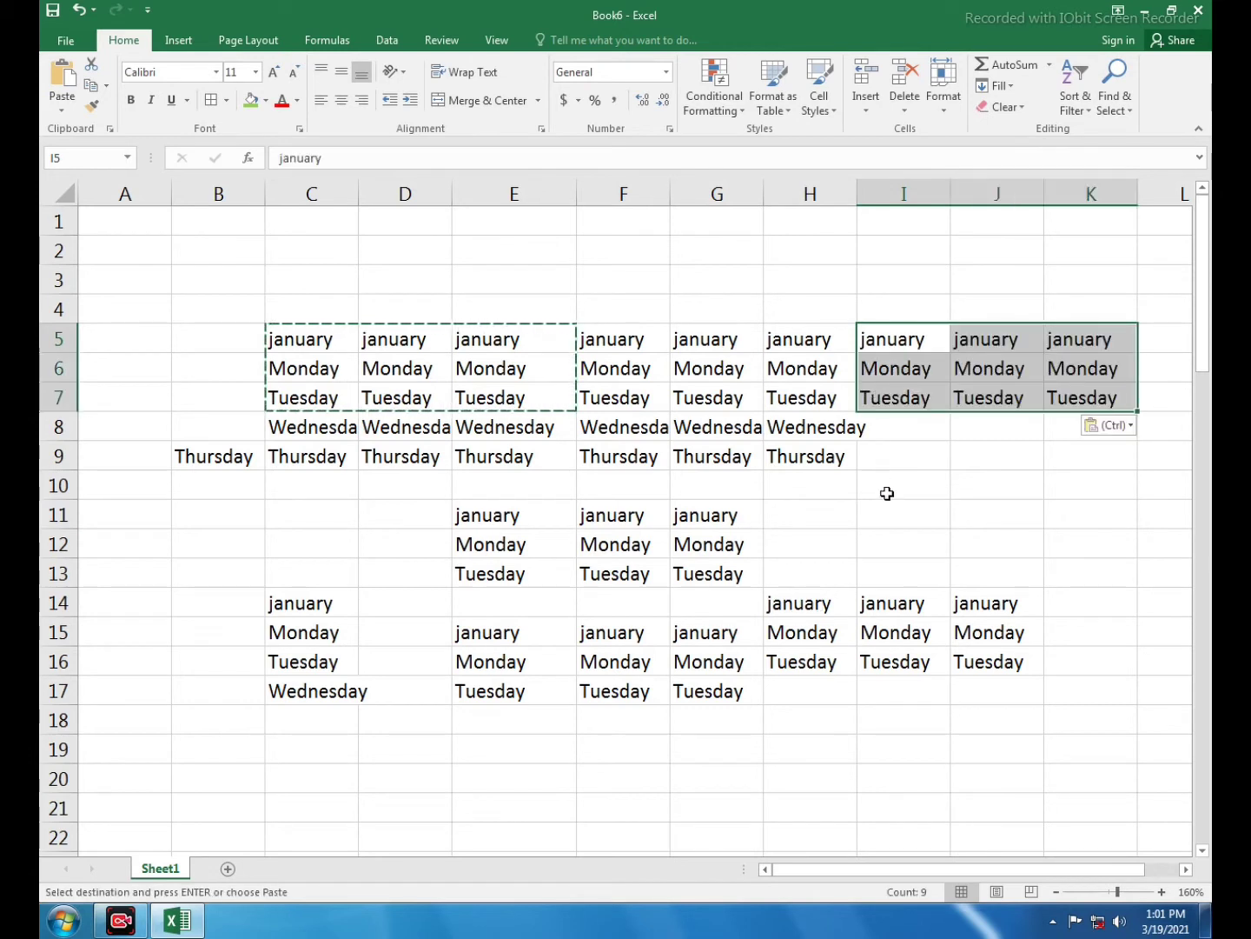
left_click(880, 512)
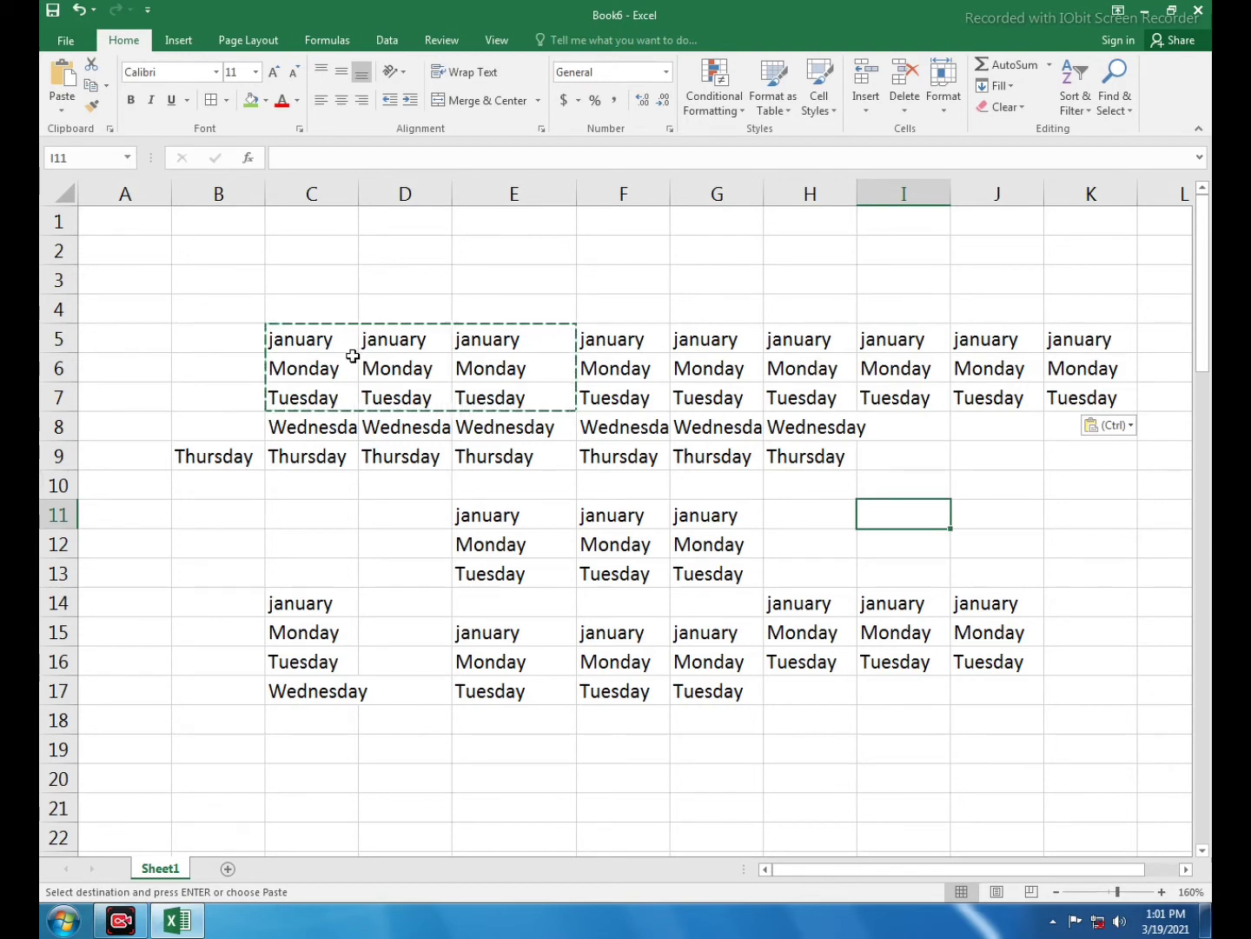
key("Escape")
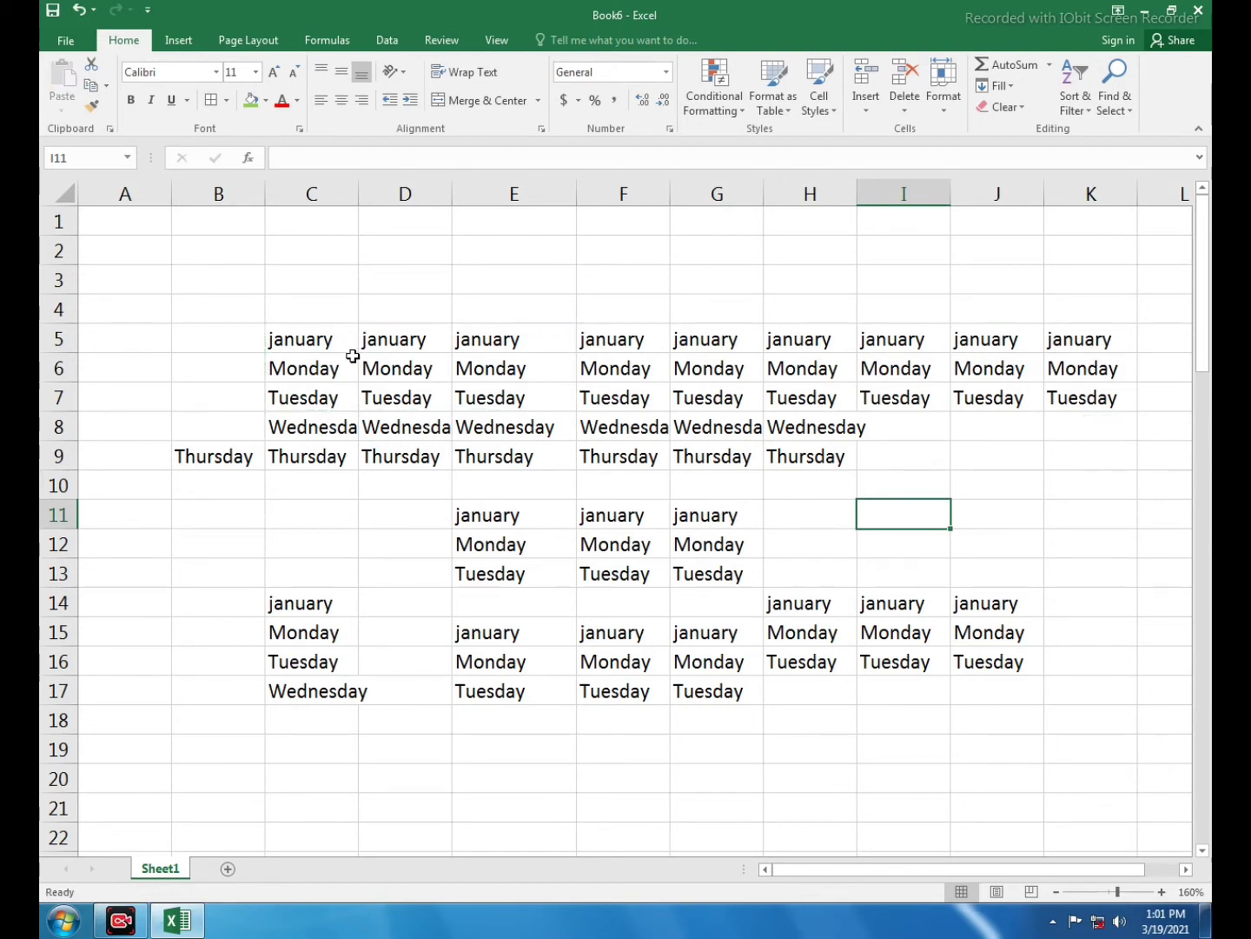
left_click(338, 485)
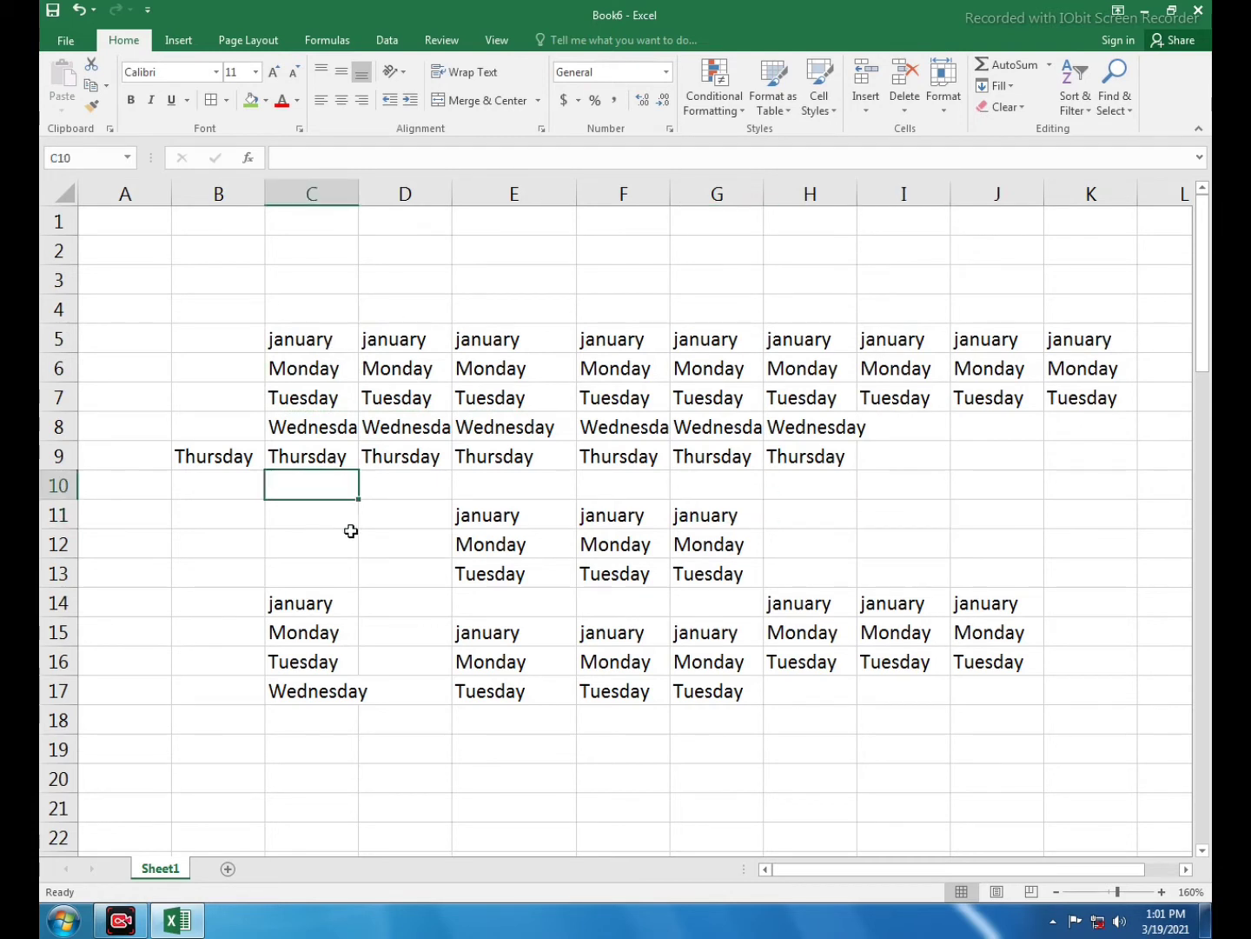
Copy the range D5:G7, paste it at cell C19, and end the copy mode.
left_click(237, 248)
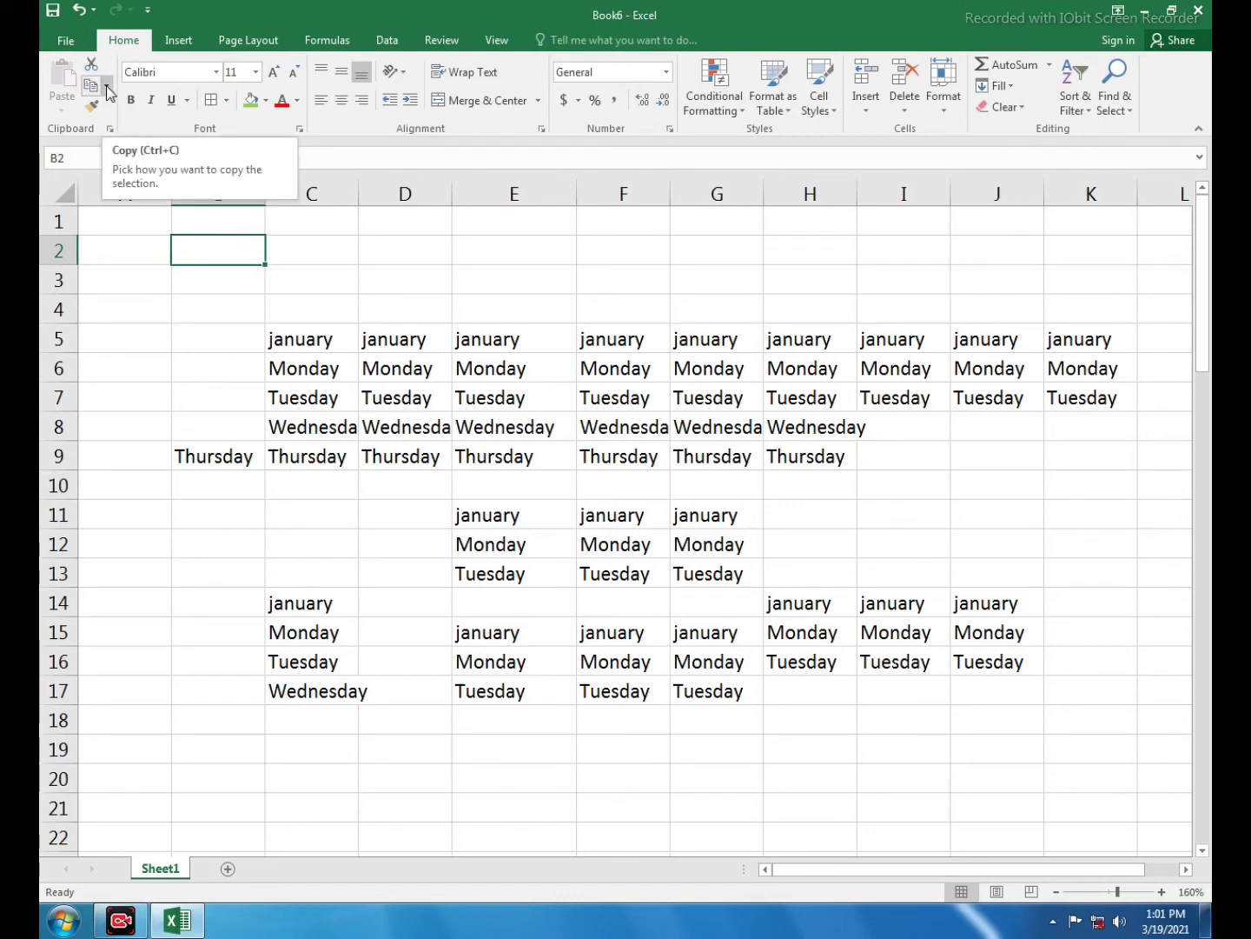
left_click(108, 89)
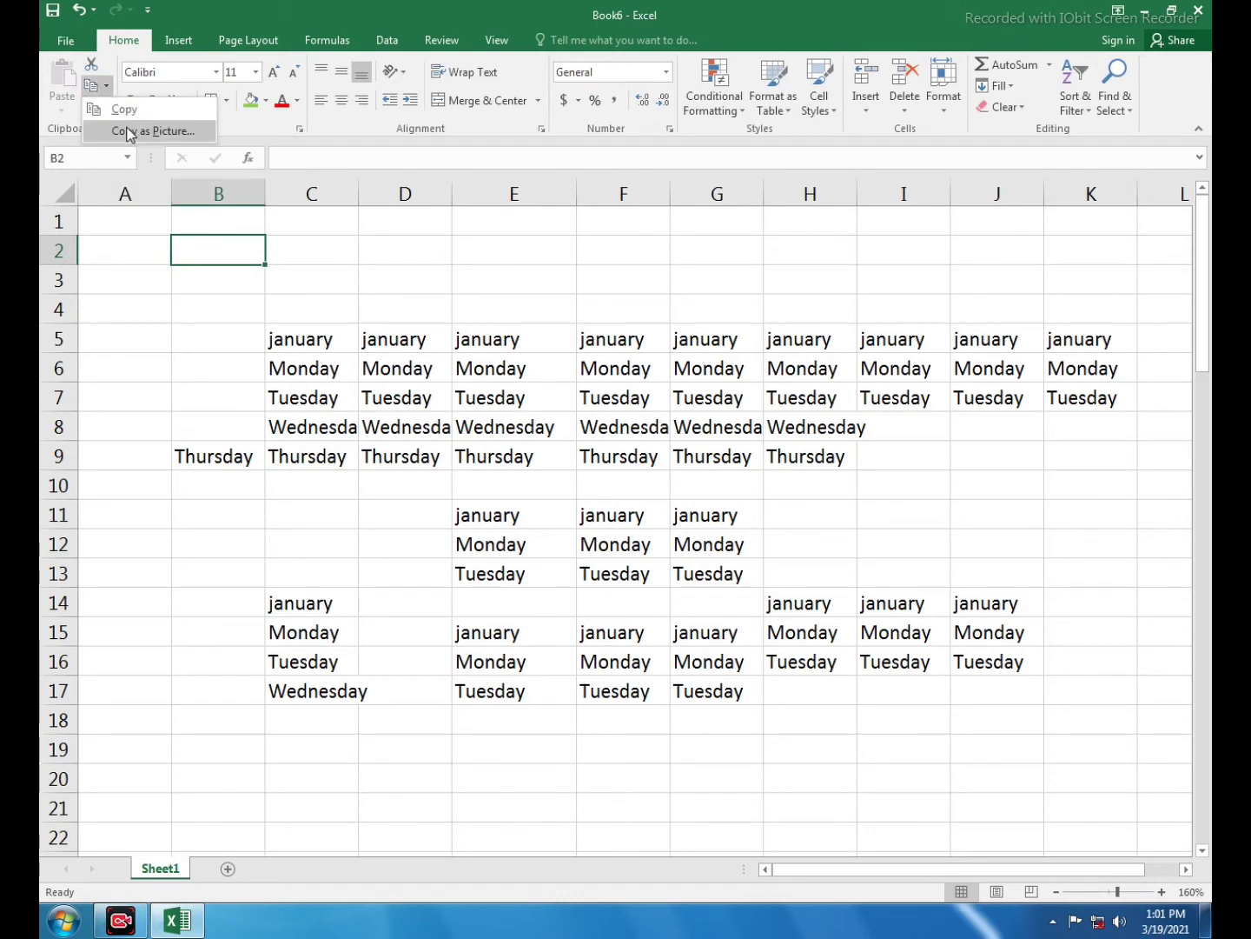
left_click_drag(391, 341, 721, 395)
left_click(107, 87)
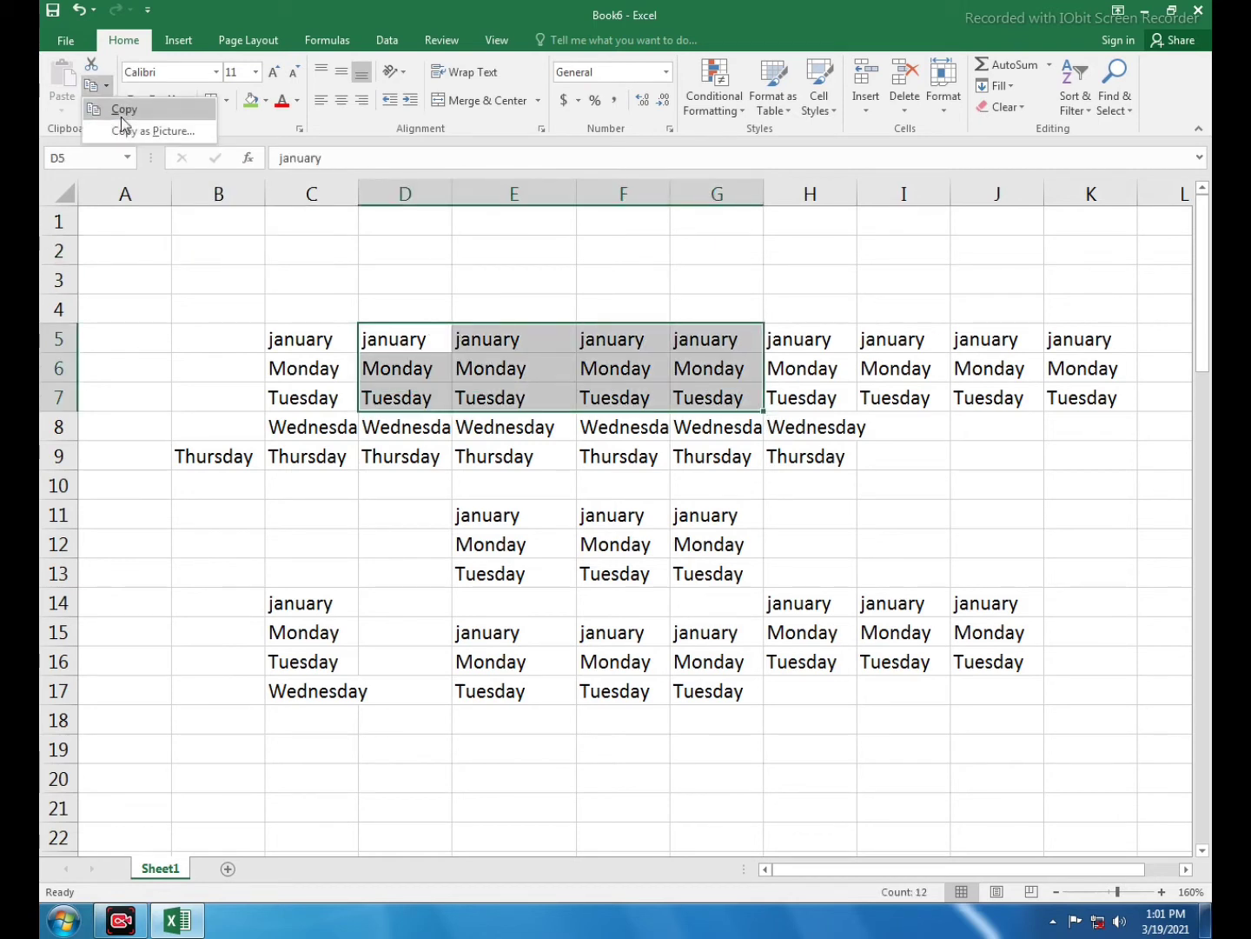
left_click(124, 109)
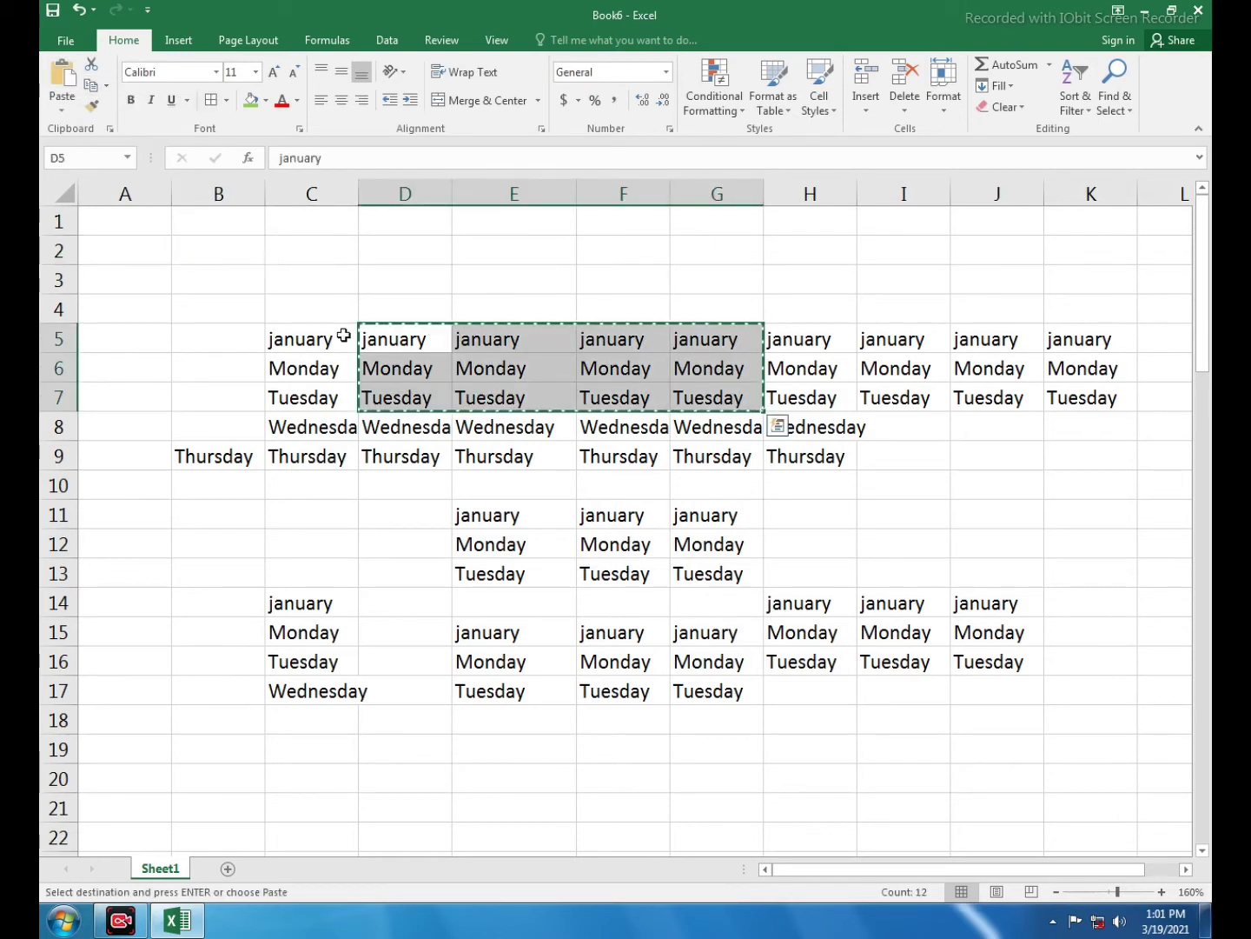
left_click(343, 753)
key("ctrl+v")
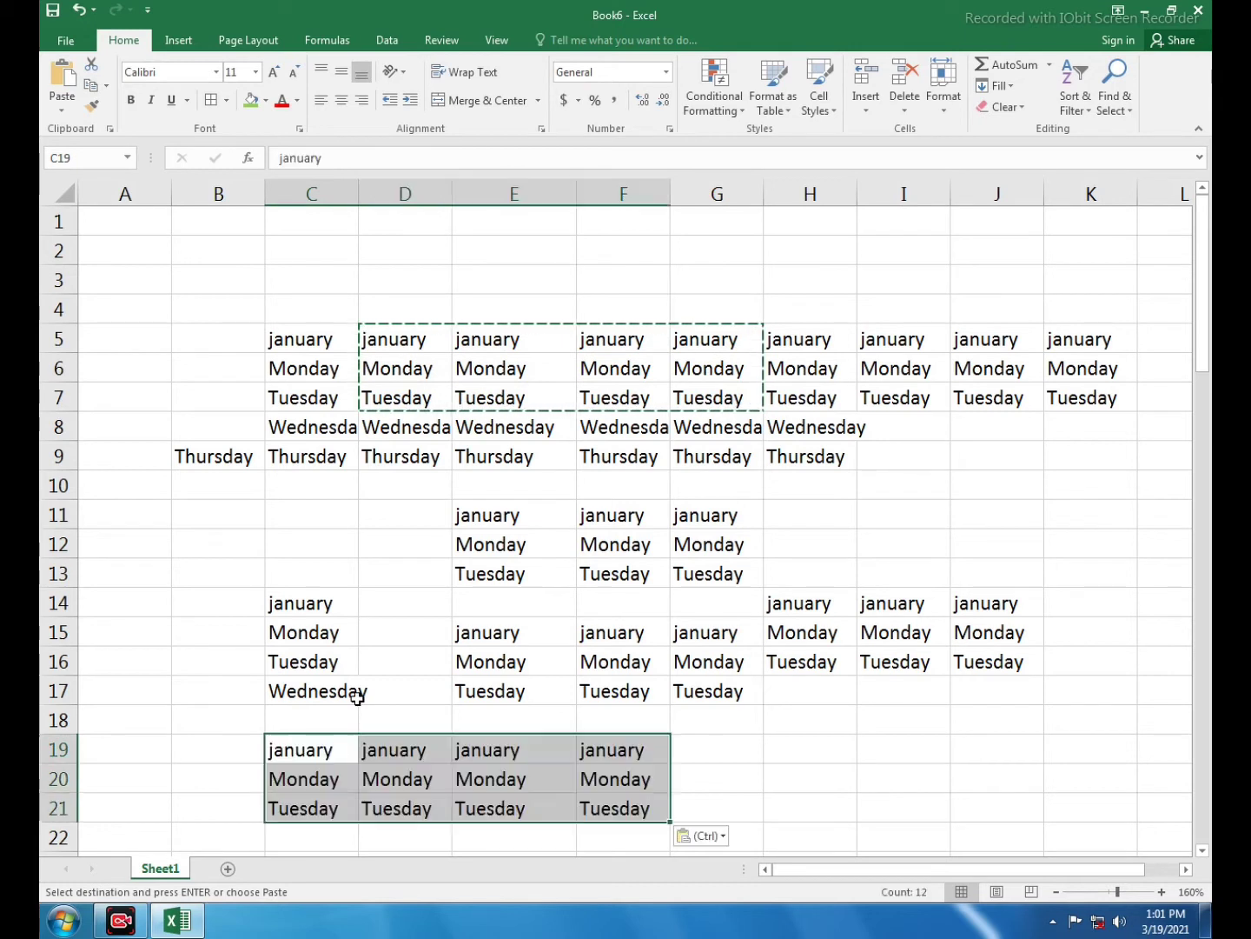
left_click(517, 547)
key("Escape")
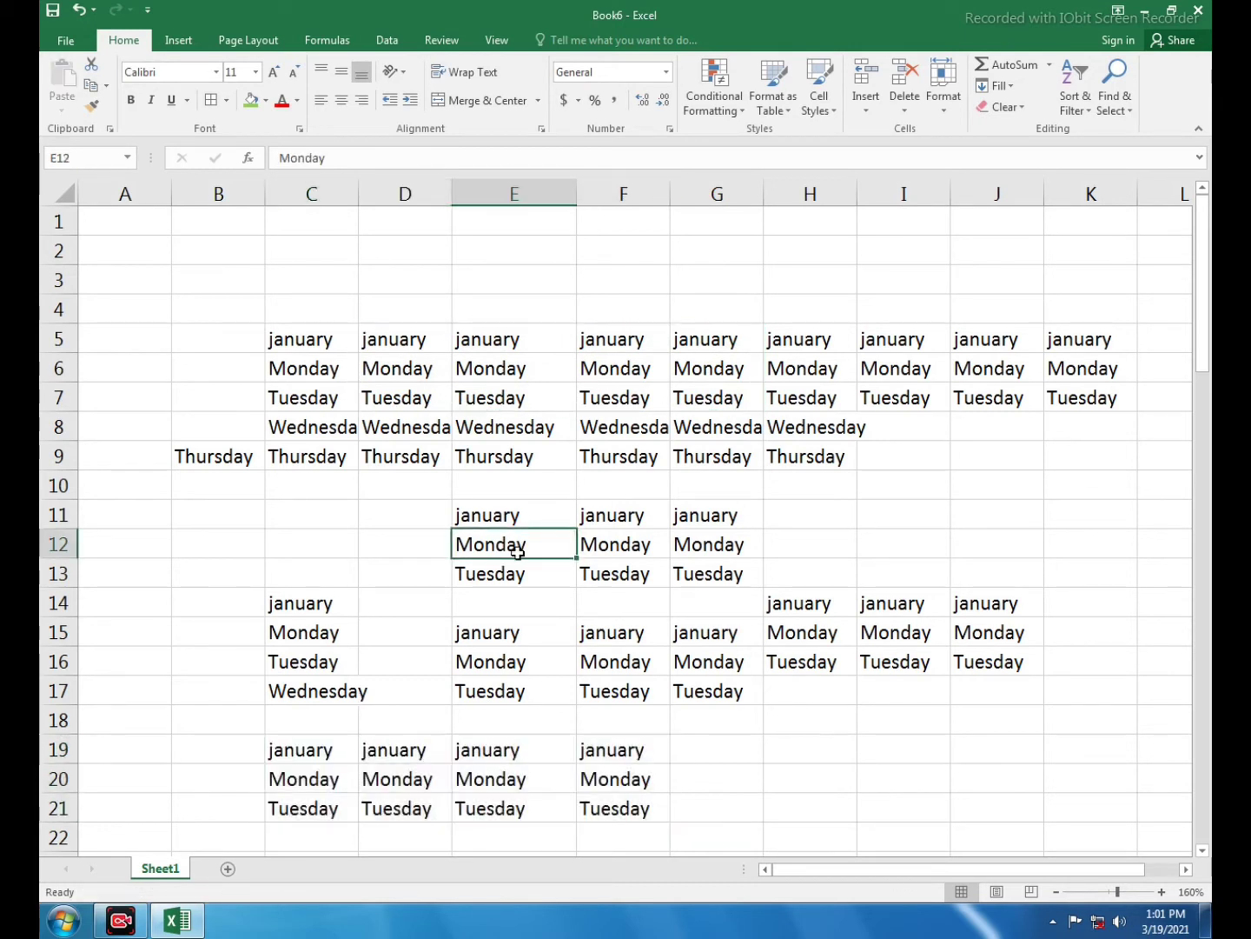
Undo all the pastes and the cut-and-paste move, and clear the number block starting at B13.
key("ctrl+z")
key("ctrl+z")
key("ctrl+z")
key("ctrl+z")
key("ctrl+z")
key("ctrl+z")
key("ctrl+z")
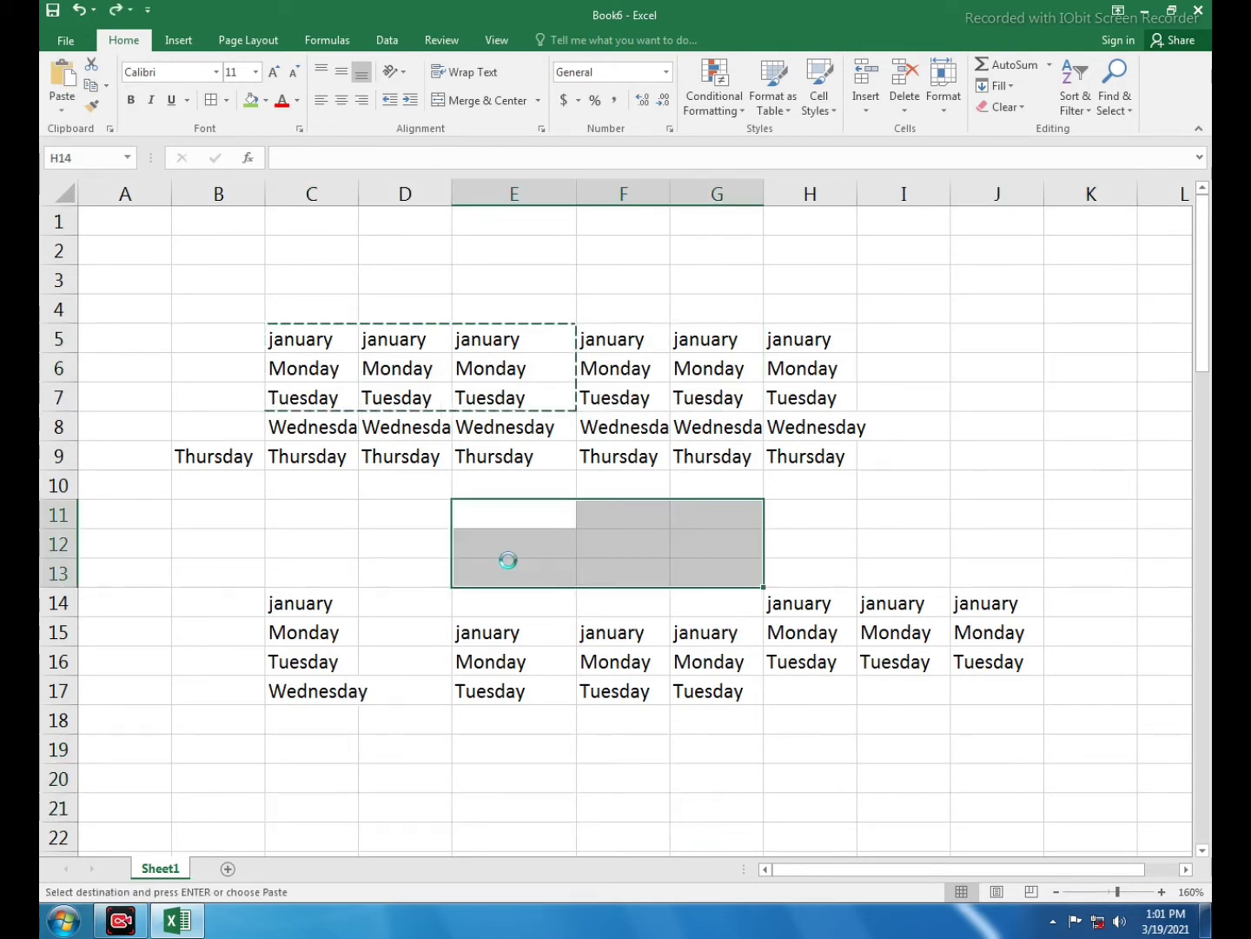
key("ctrl+z")
key("ctrl+z")
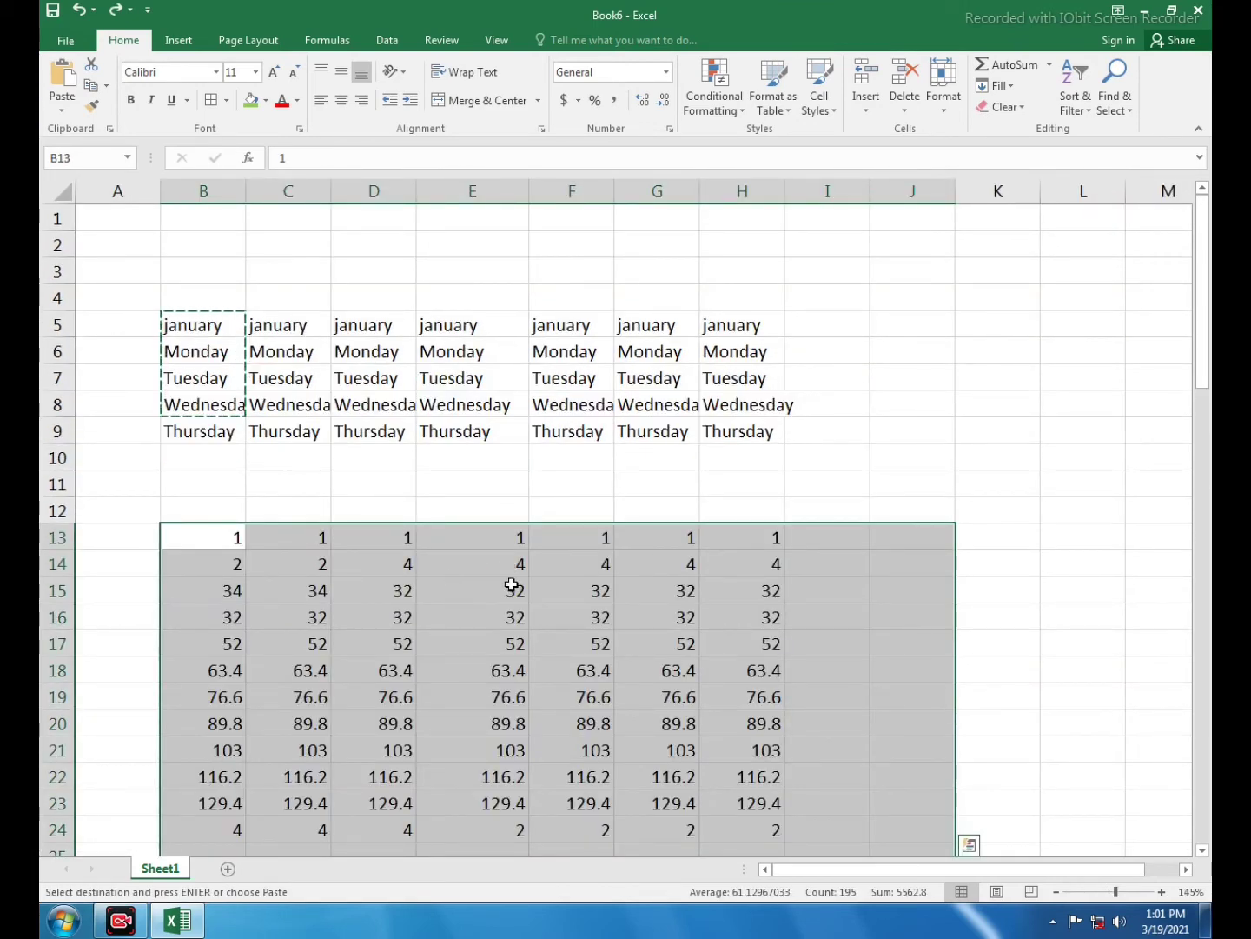
key("Delete")
left_click(444, 518)
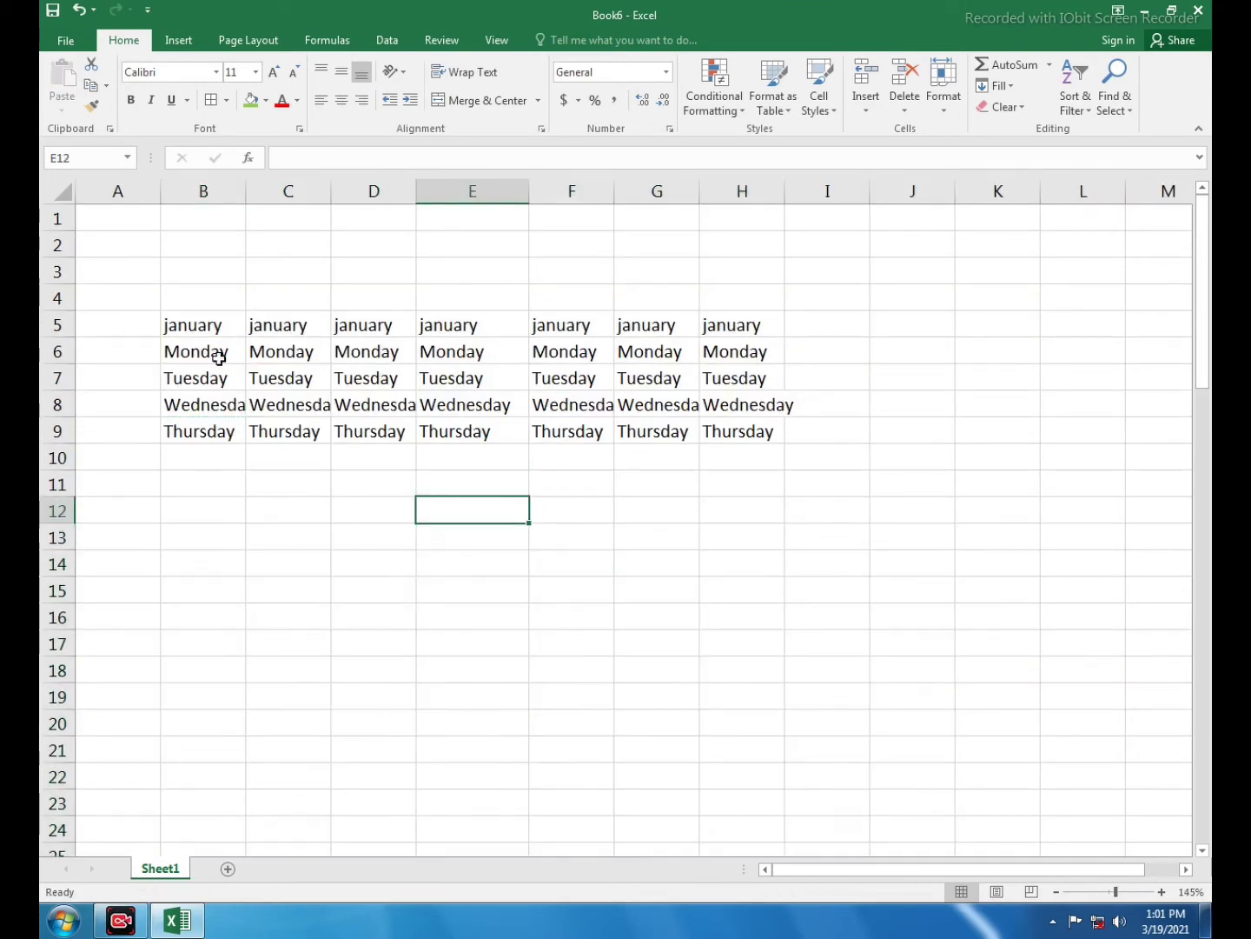
Copy the range B5:E7 as a picture, as shown on screen and in Picture format.
left_click_drag(188, 320, 449, 369)
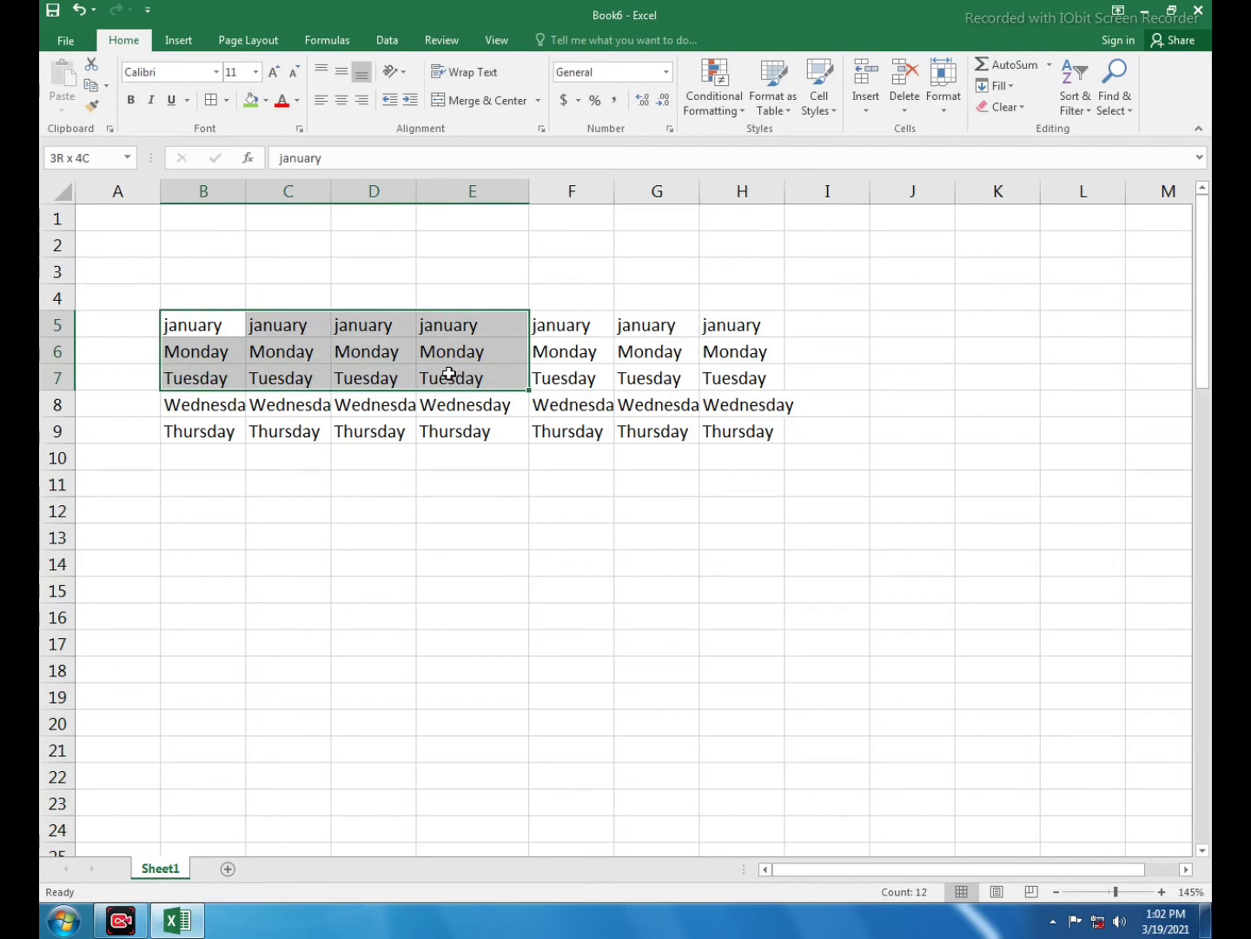
left_click(105, 85)
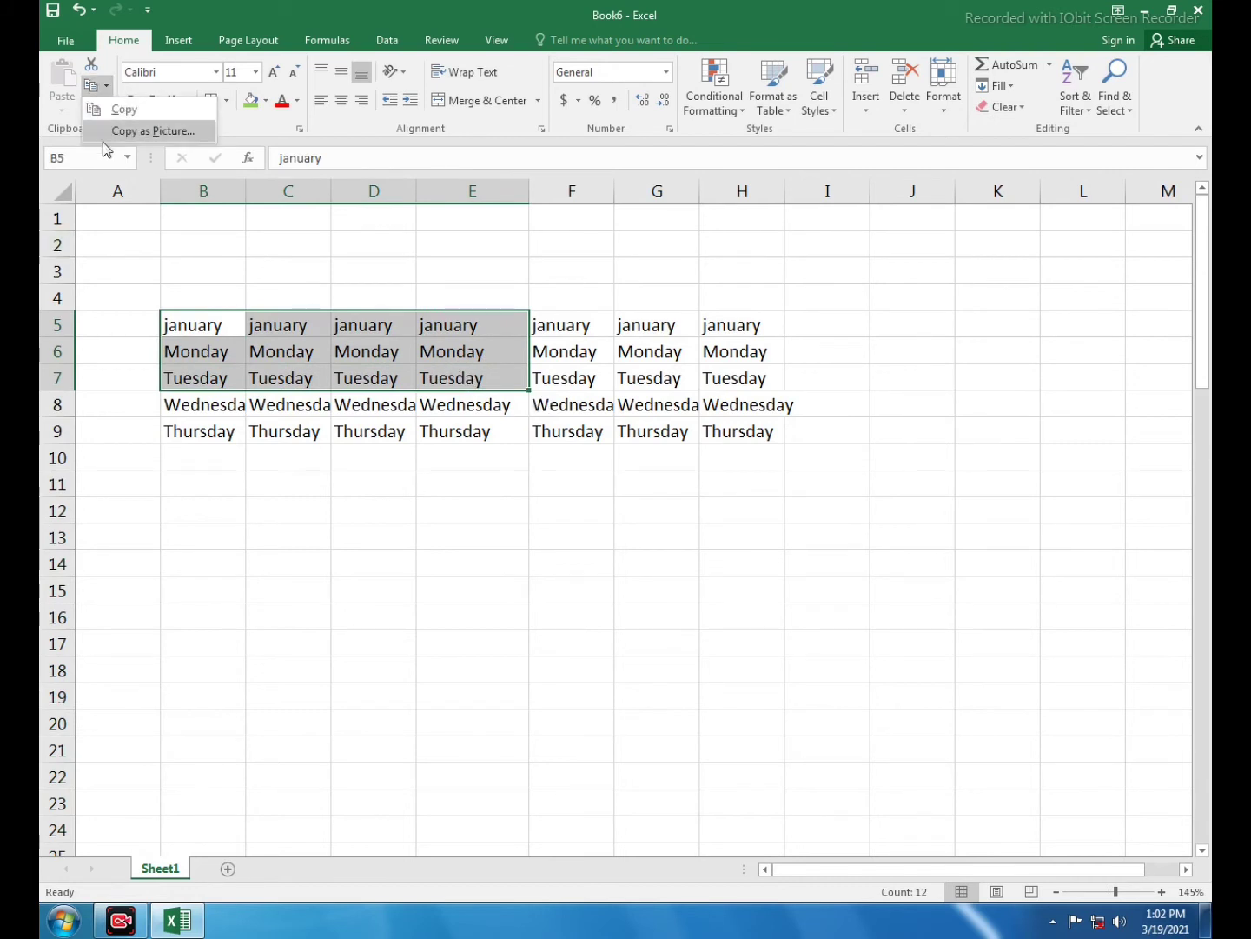
left_click(147, 131)
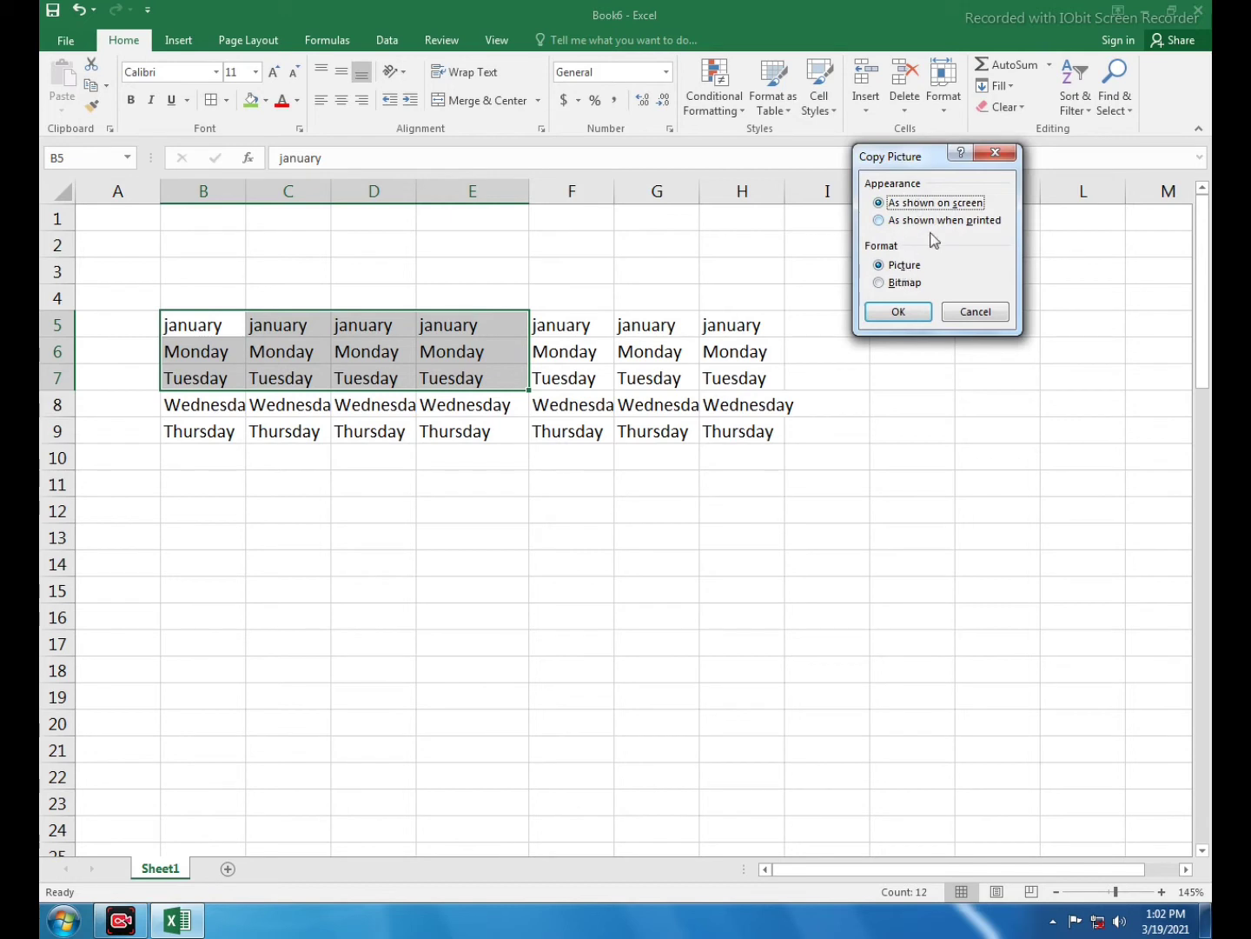
left_click(899, 316)
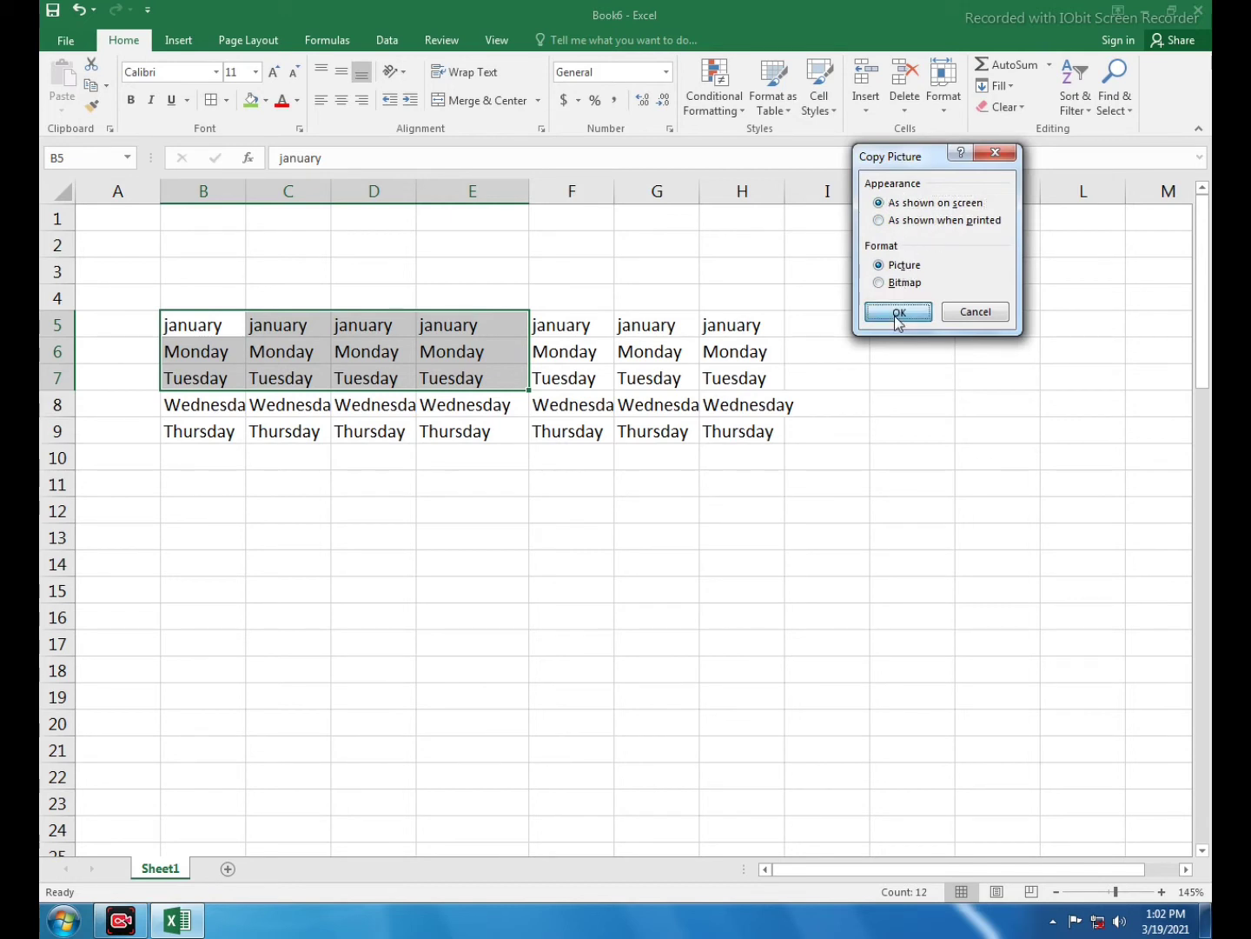
Paste the copied picture of B5:E7 onto the sheet at cell C15.
left_click(286, 580)
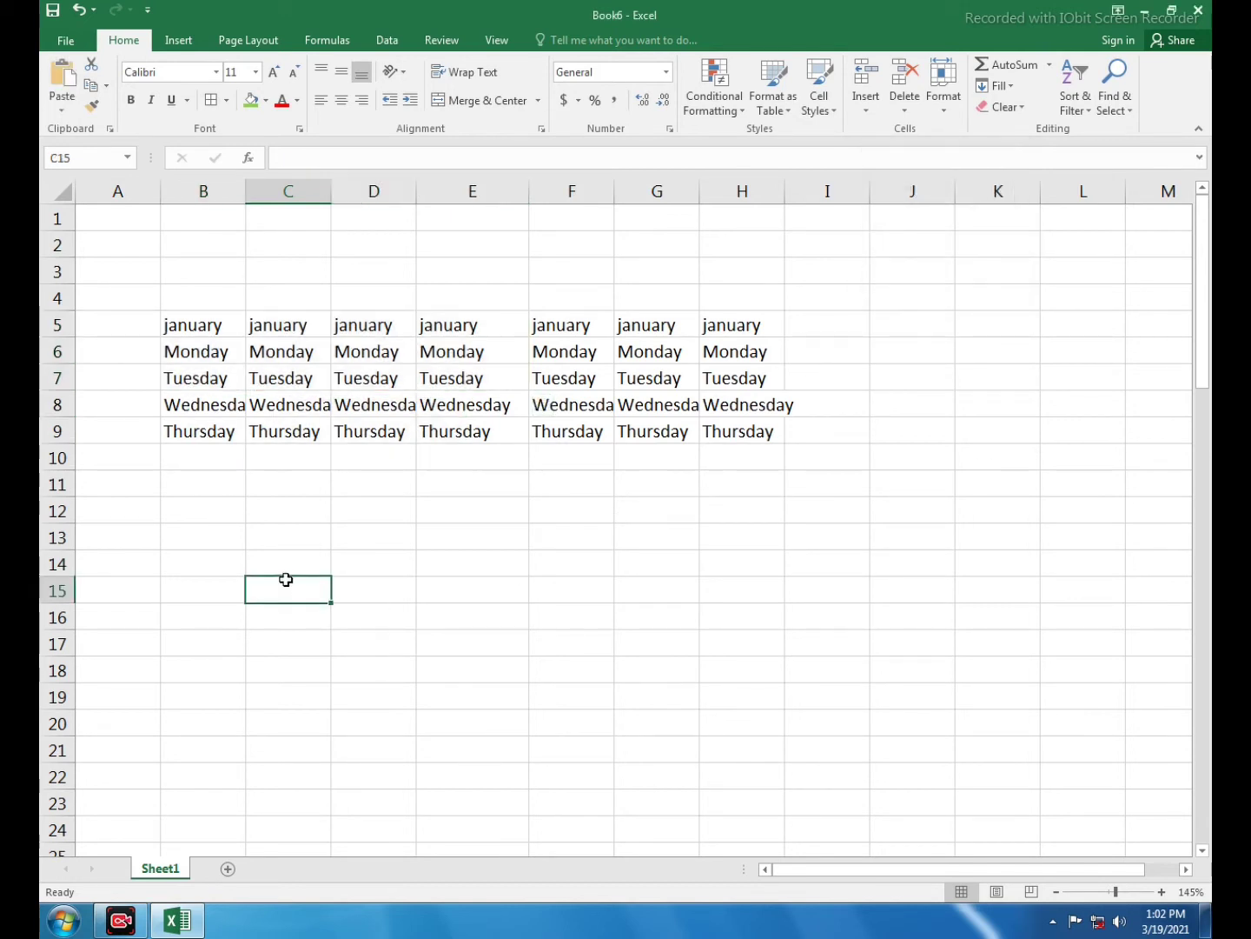
left_click(105, 85)
left_click(41, 105)
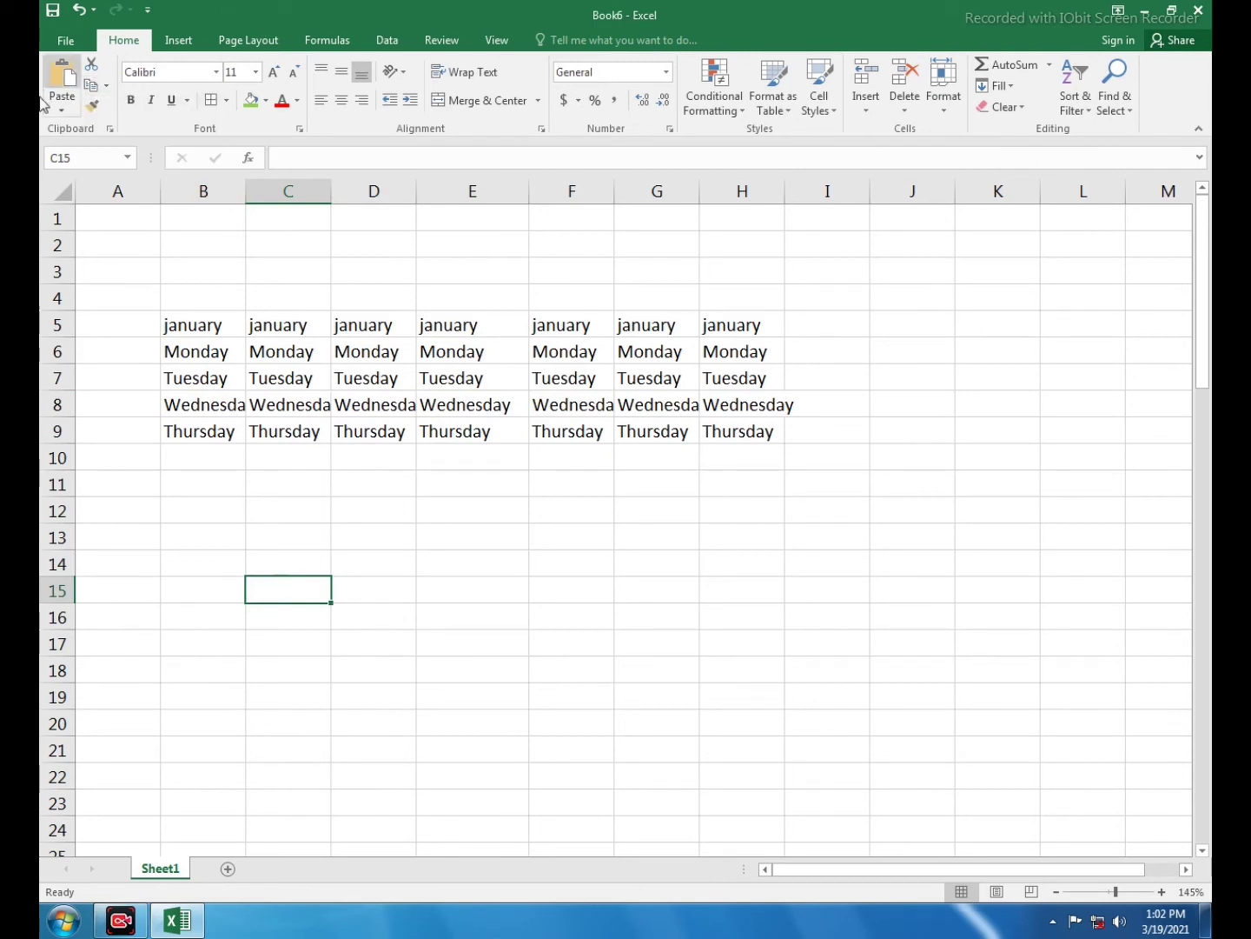
left_click(60, 110)
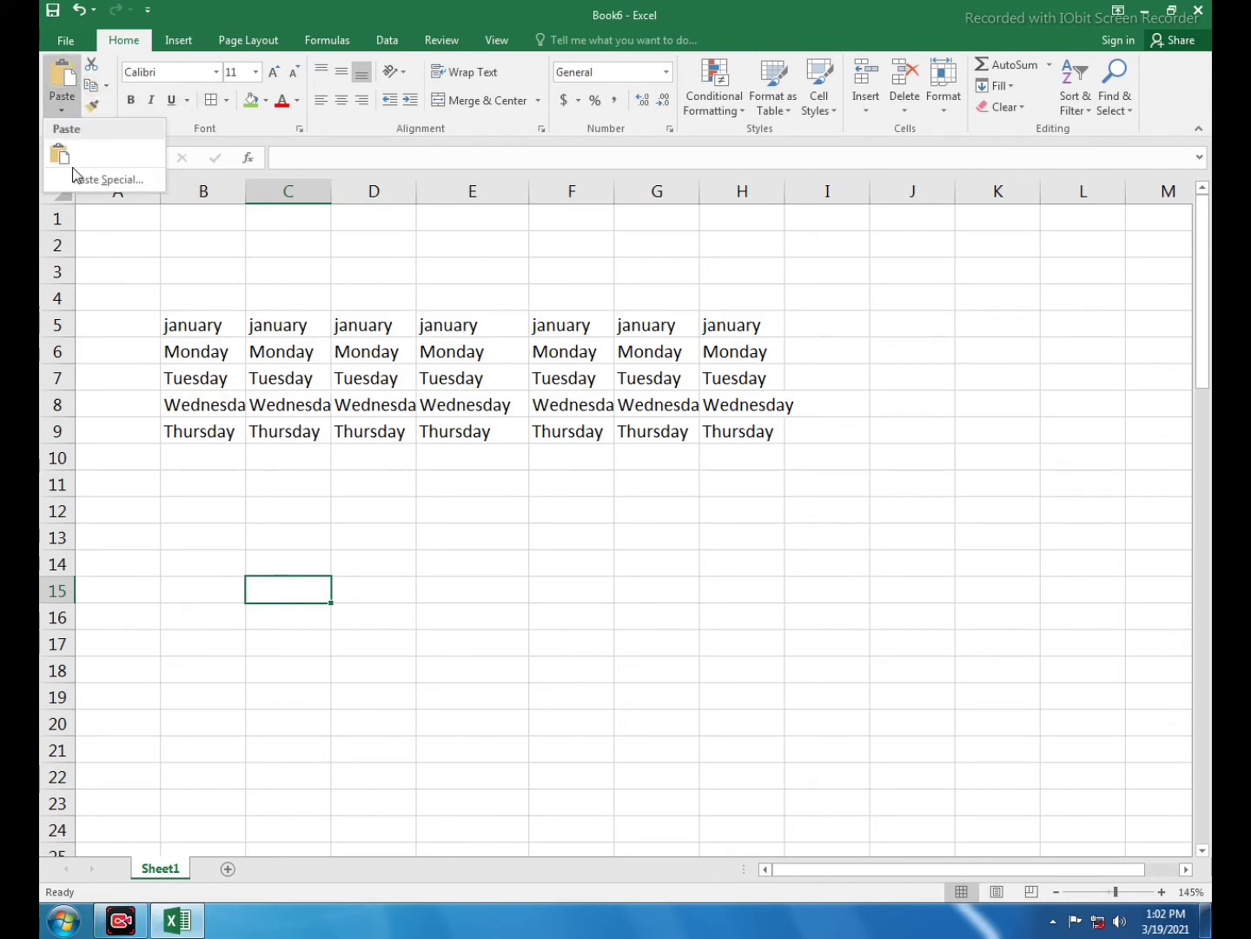
left_click(60, 155)
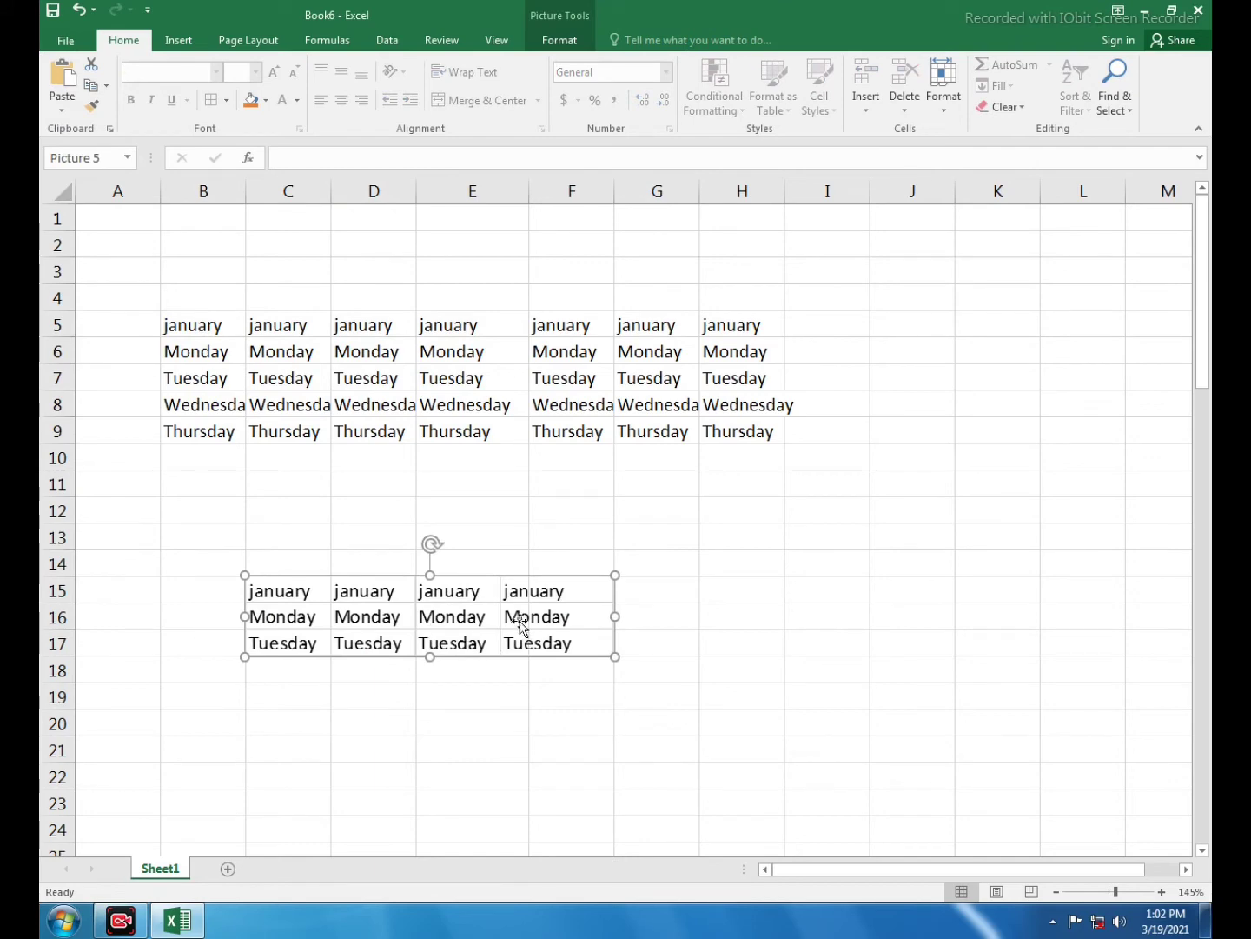
Enlarge and reposition the pasted picture in the empty area below the table, and delete it.
left_click_drag(520, 623, 521, 578)
left_click_drag(615, 612, 944, 747)
left_click_drag(754, 667, 606, 634)
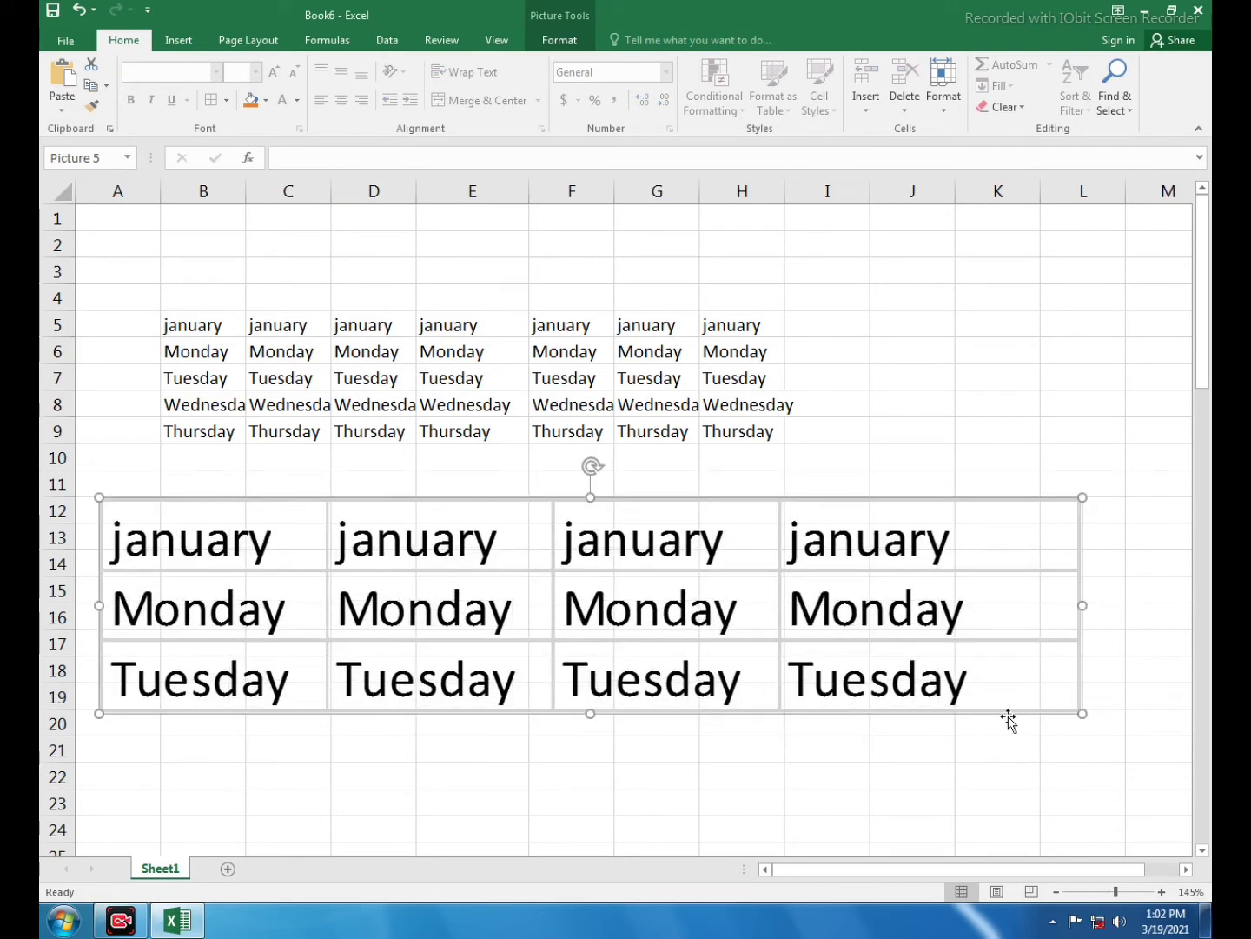
left_click_drag(1080, 711, 1000, 690)
left_click_drag(569, 609, 619, 606)
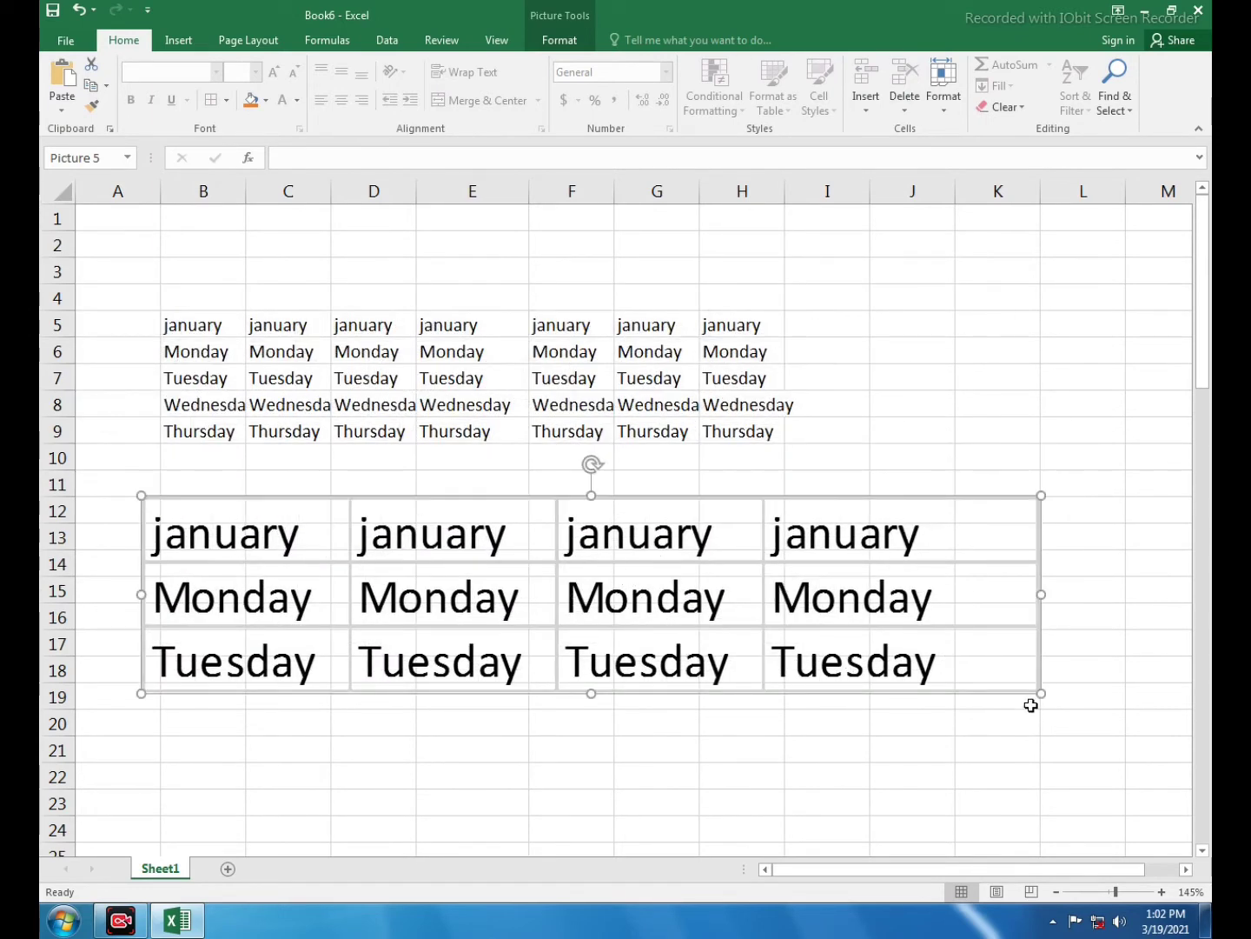
mouse_move(1041, 693)
left_mouse_down()
mouse_move(902, 658)
mouse_move(966, 685)
mouse_move(1048, 690)
left_mouse_up()
left_click_drag(796, 631, 804, 595)
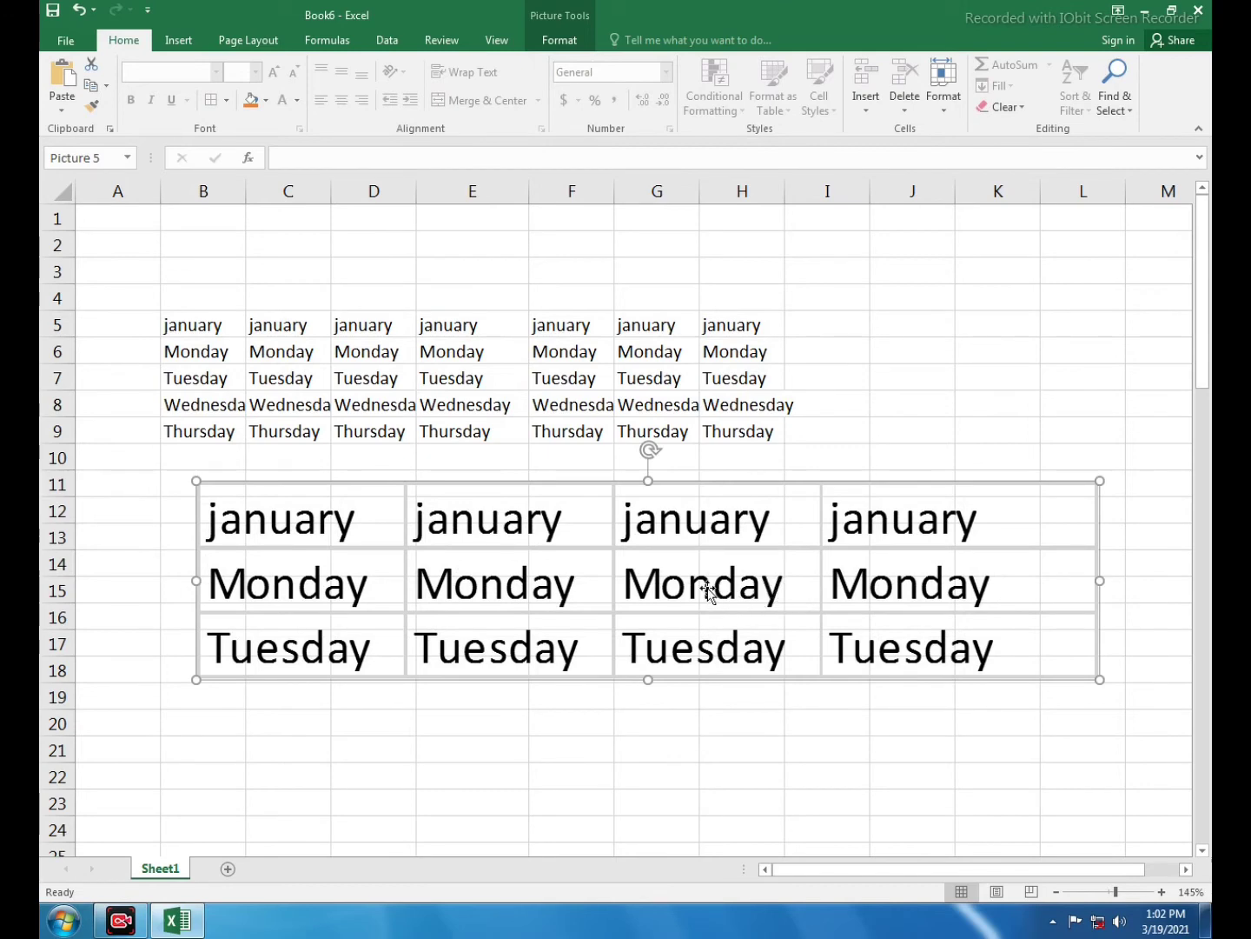
left_click_drag(707, 589, 659, 589)
key("Delete")
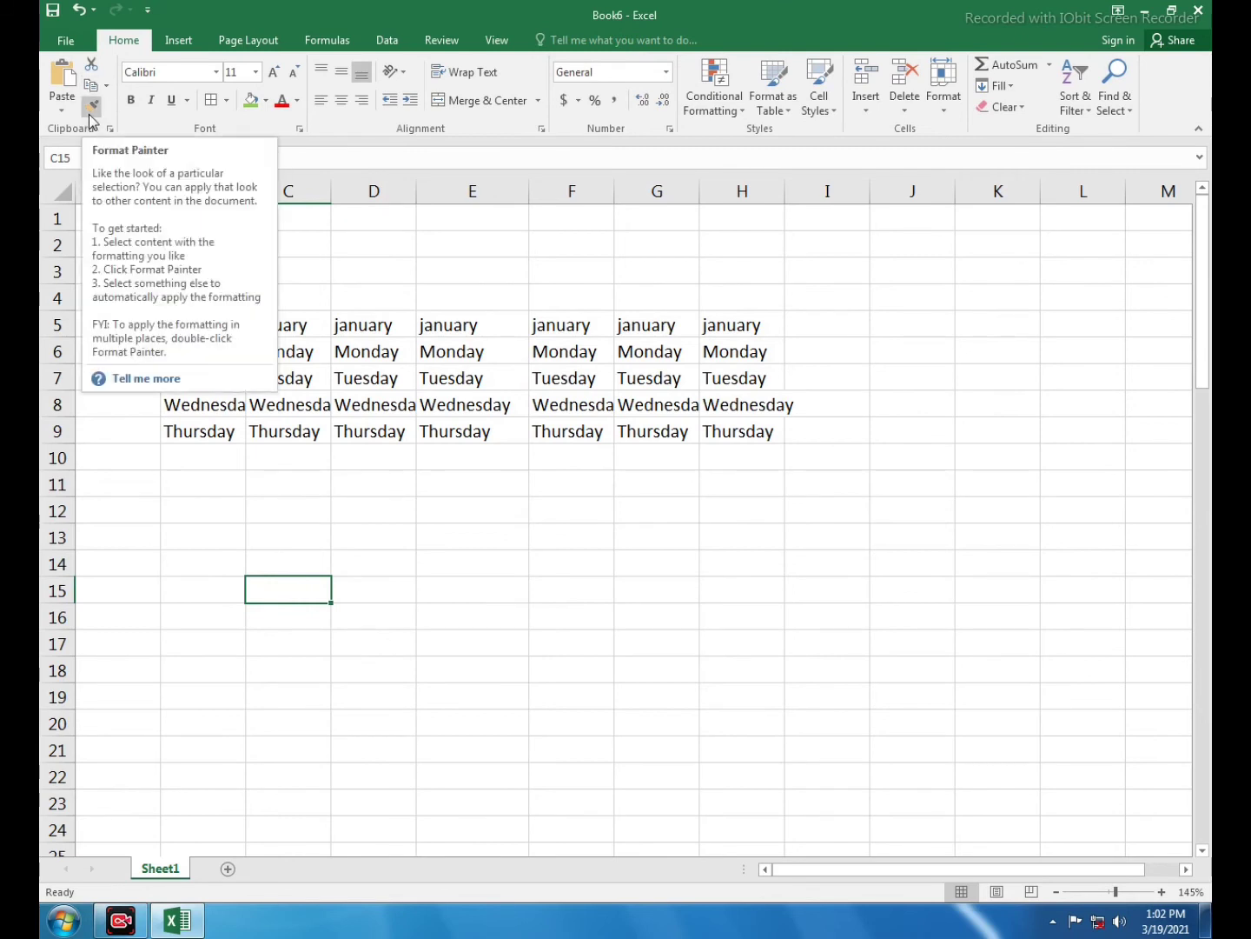
Format the january row B5:H5 with red font, bold, size 14 and a green fill.
left_click(465, 456)
left_click_drag(185, 317, 728, 331)
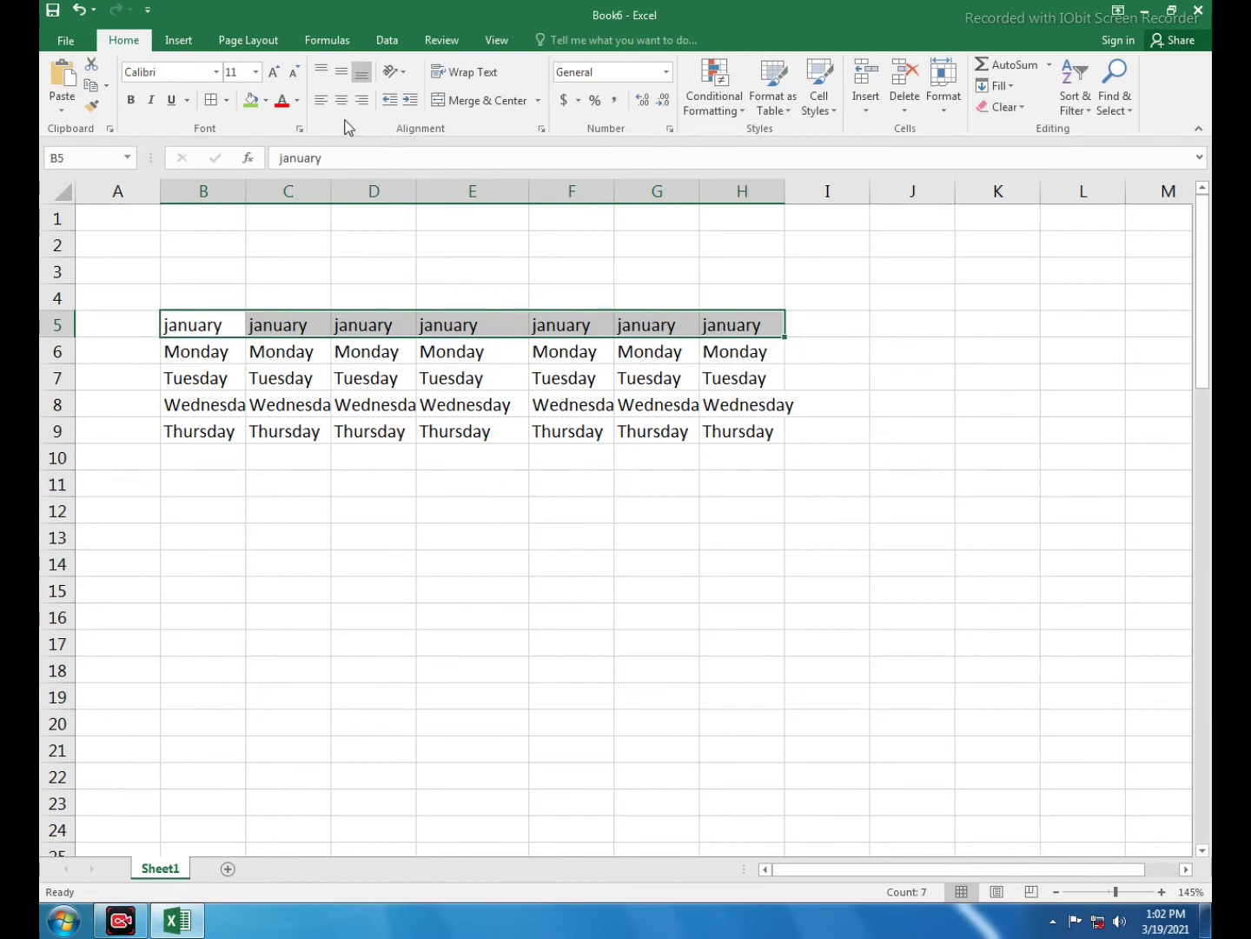
left_click(281, 101)
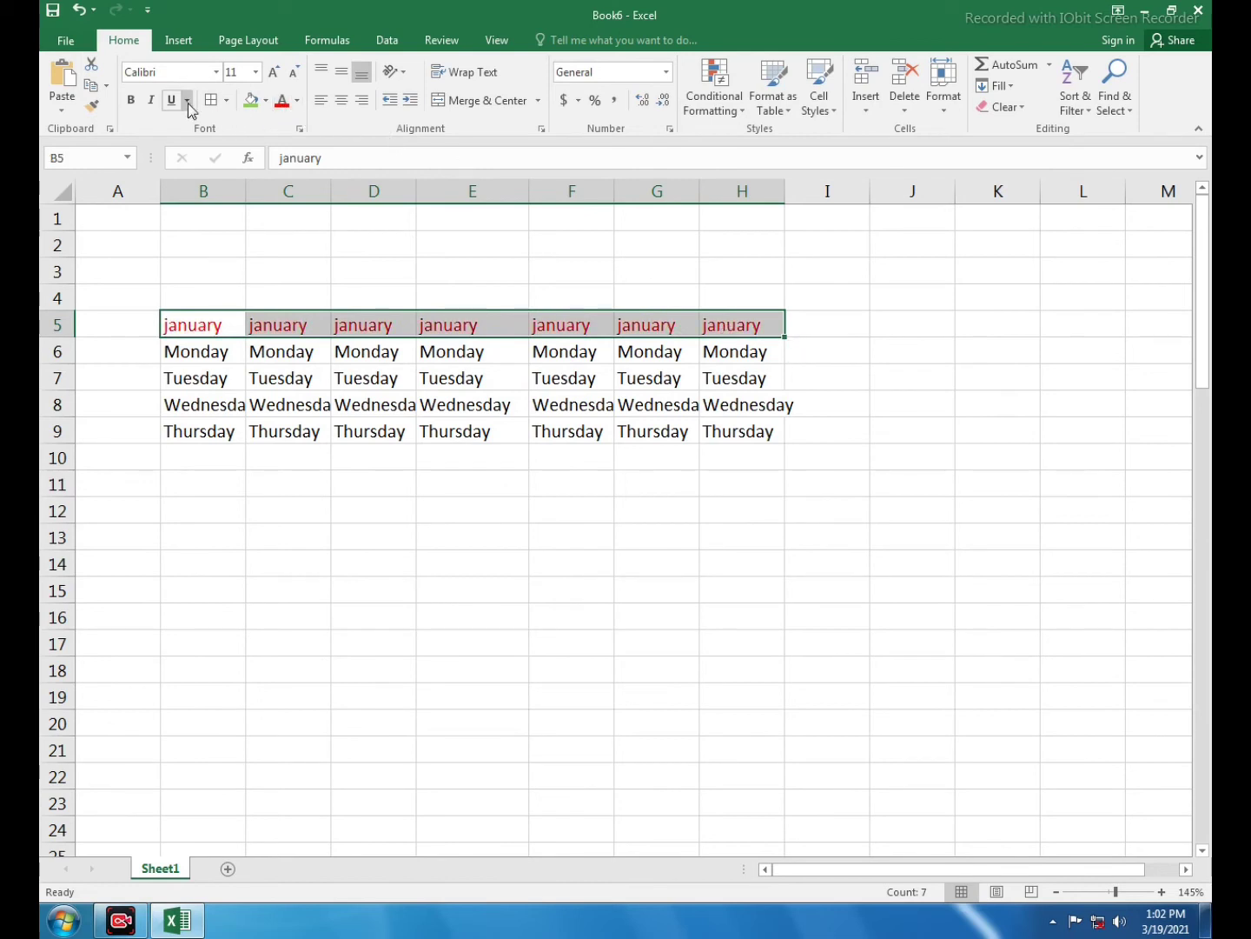
left_click(132, 101)
left_click(256, 72)
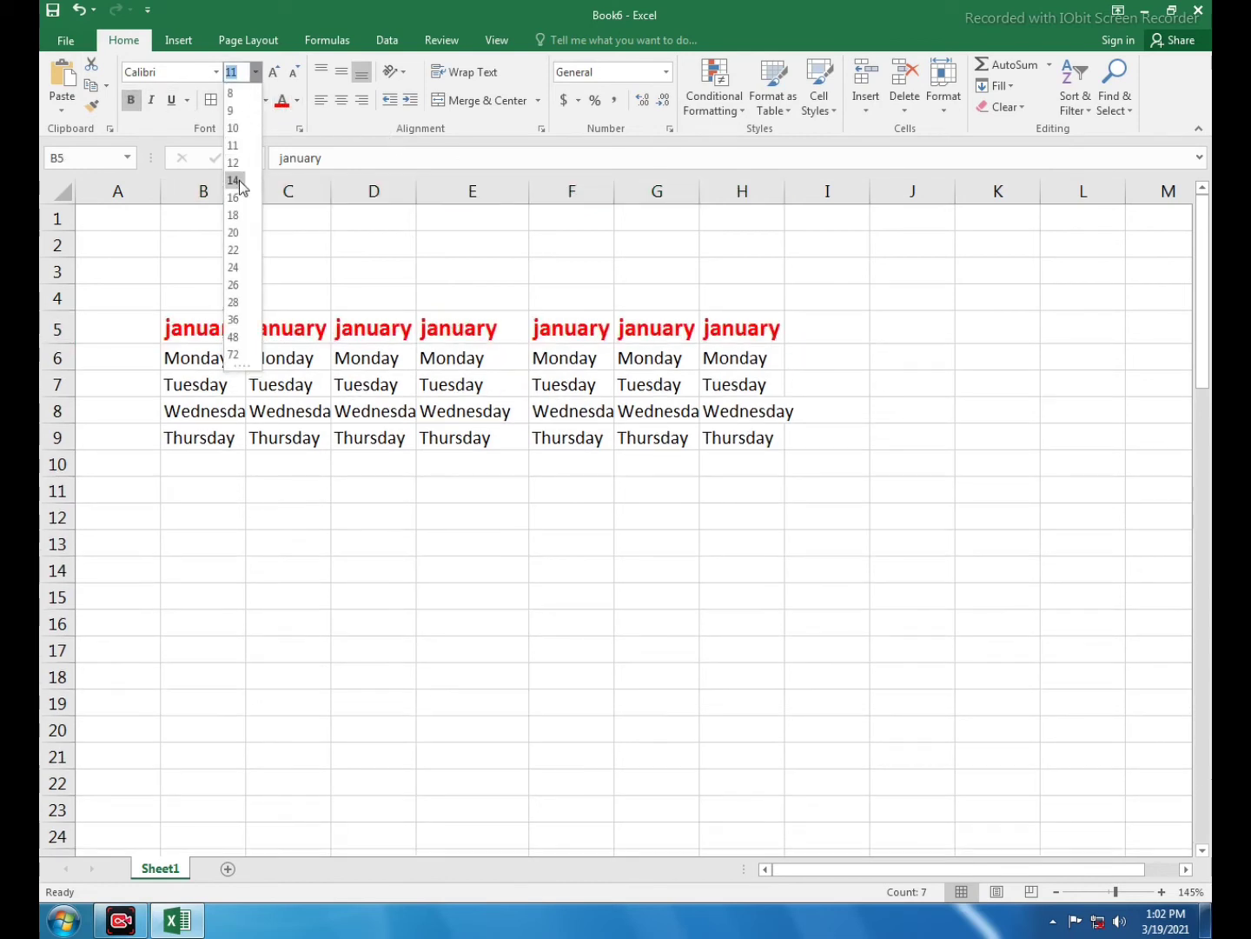
left_click(233, 180)
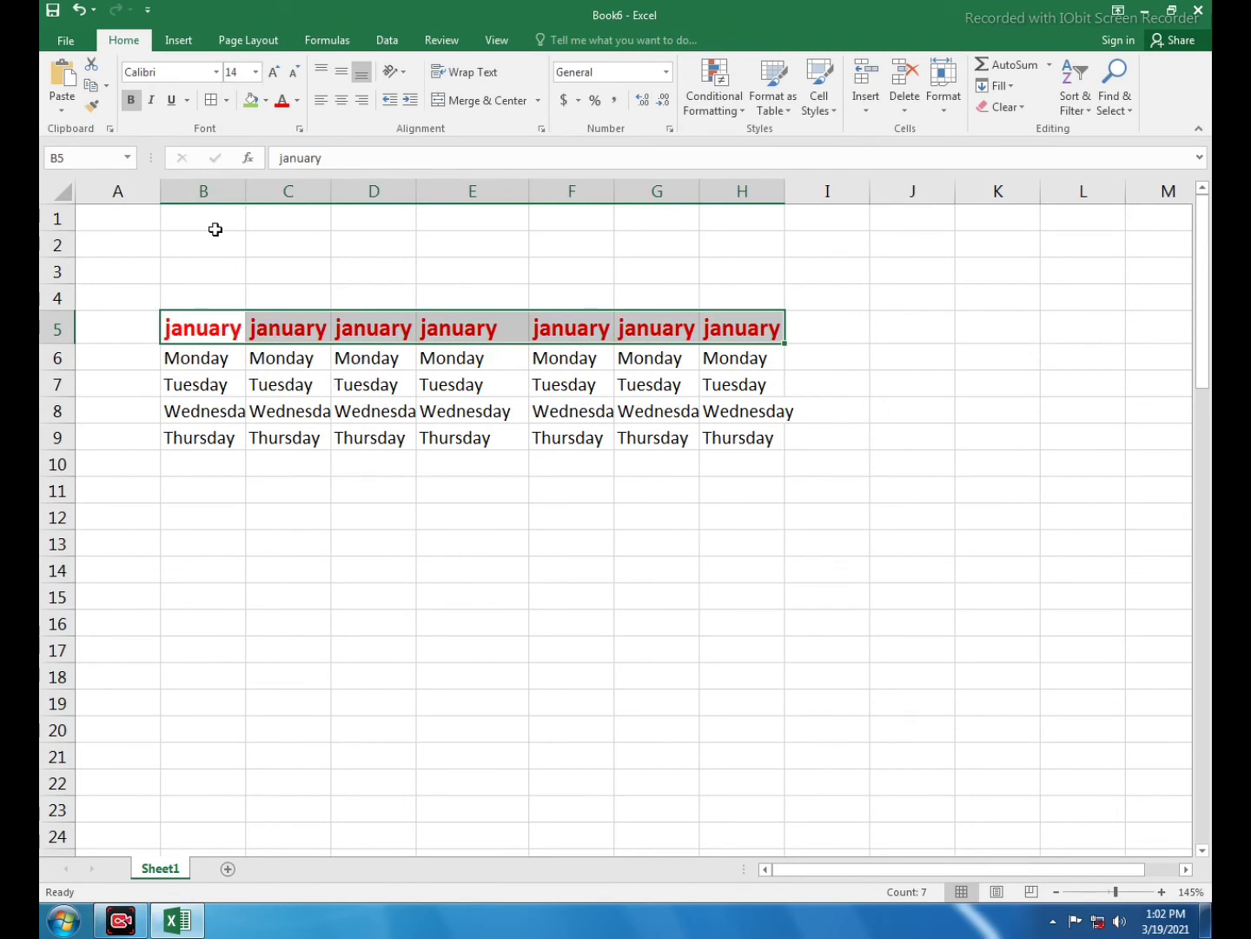
left_click(251, 101)
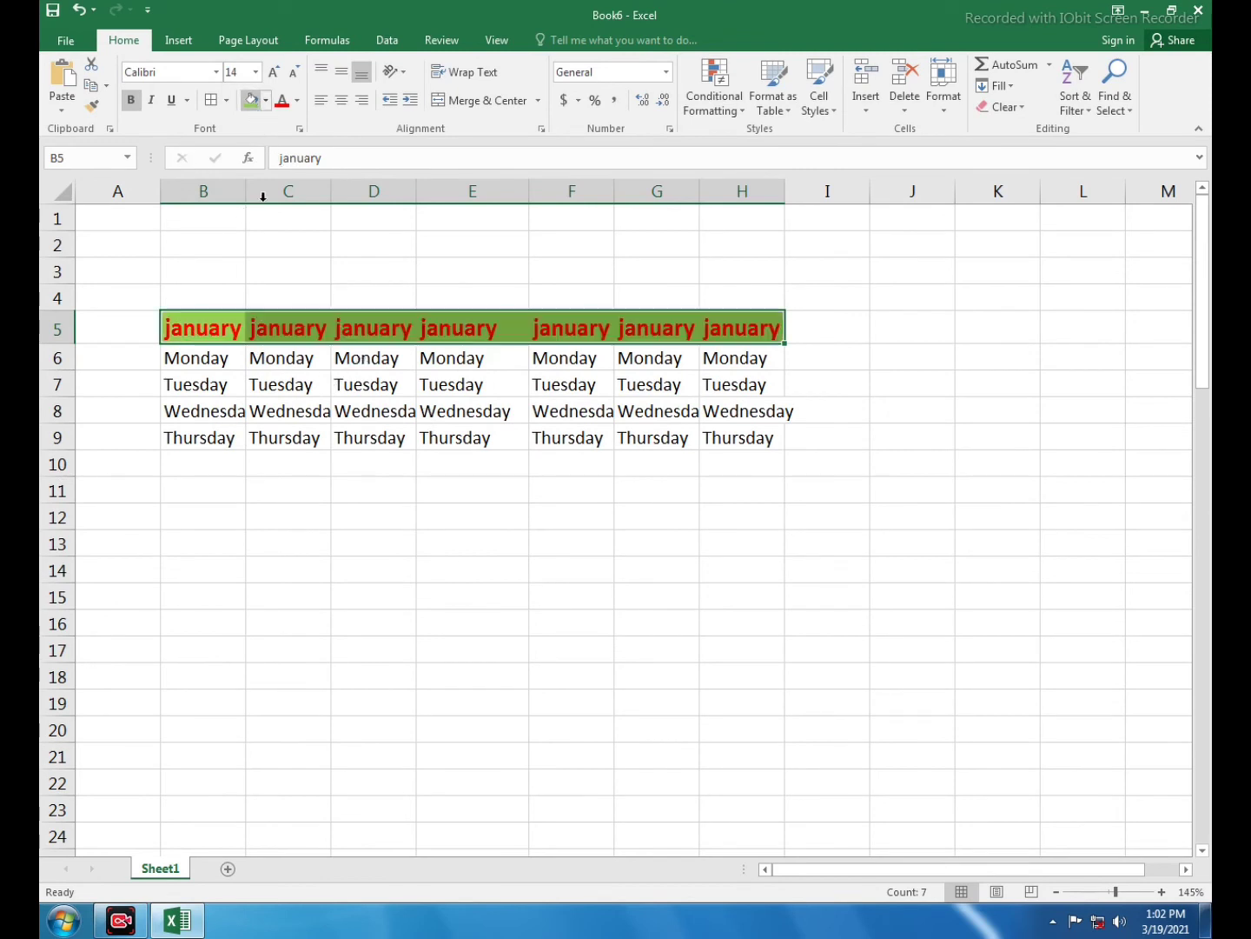
Apply the january row's formatting to the Thursday cells B9:H9 with Format Painter.
left_click(92, 104)
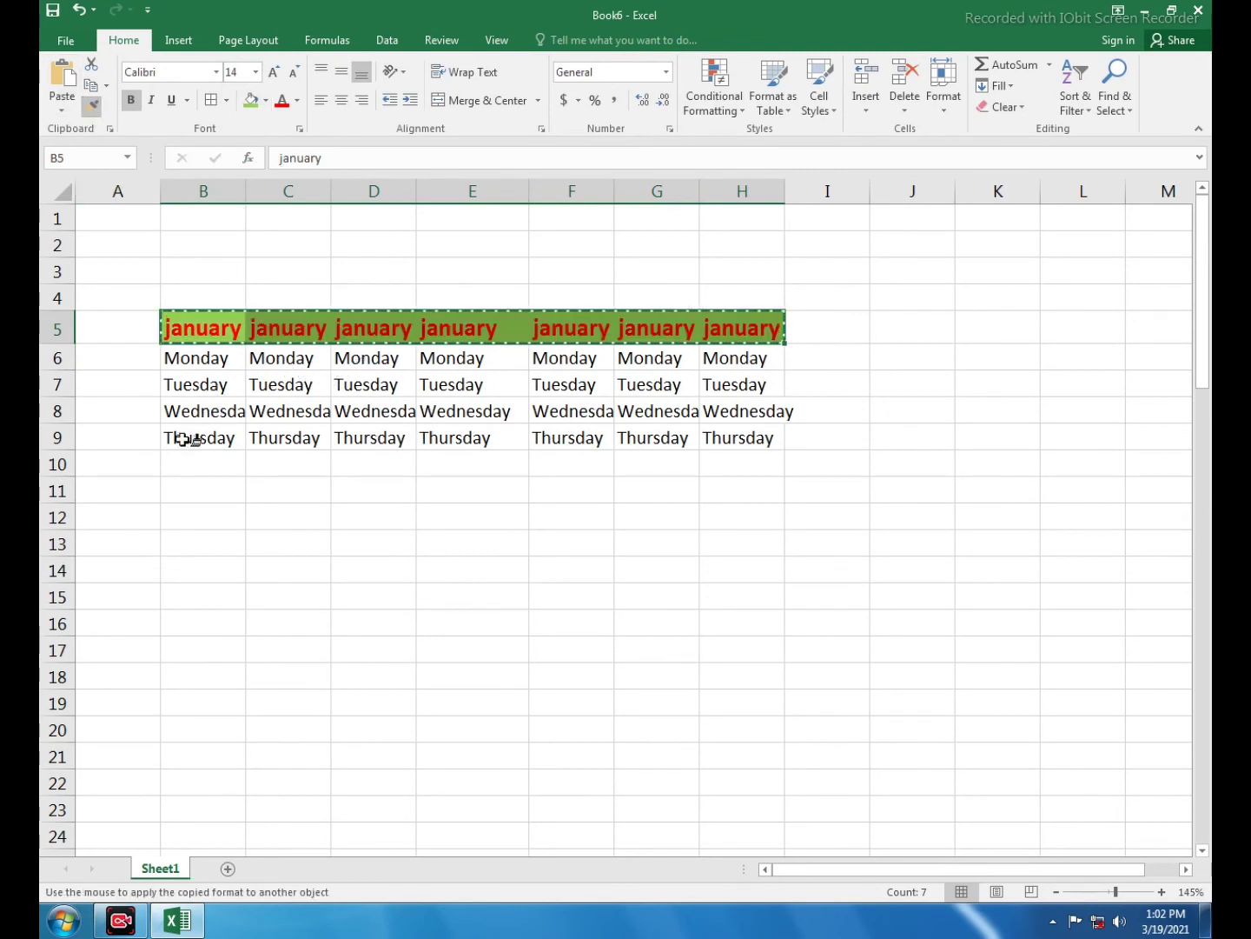
left_click_drag(187, 439, 747, 442)
left_click(446, 546)
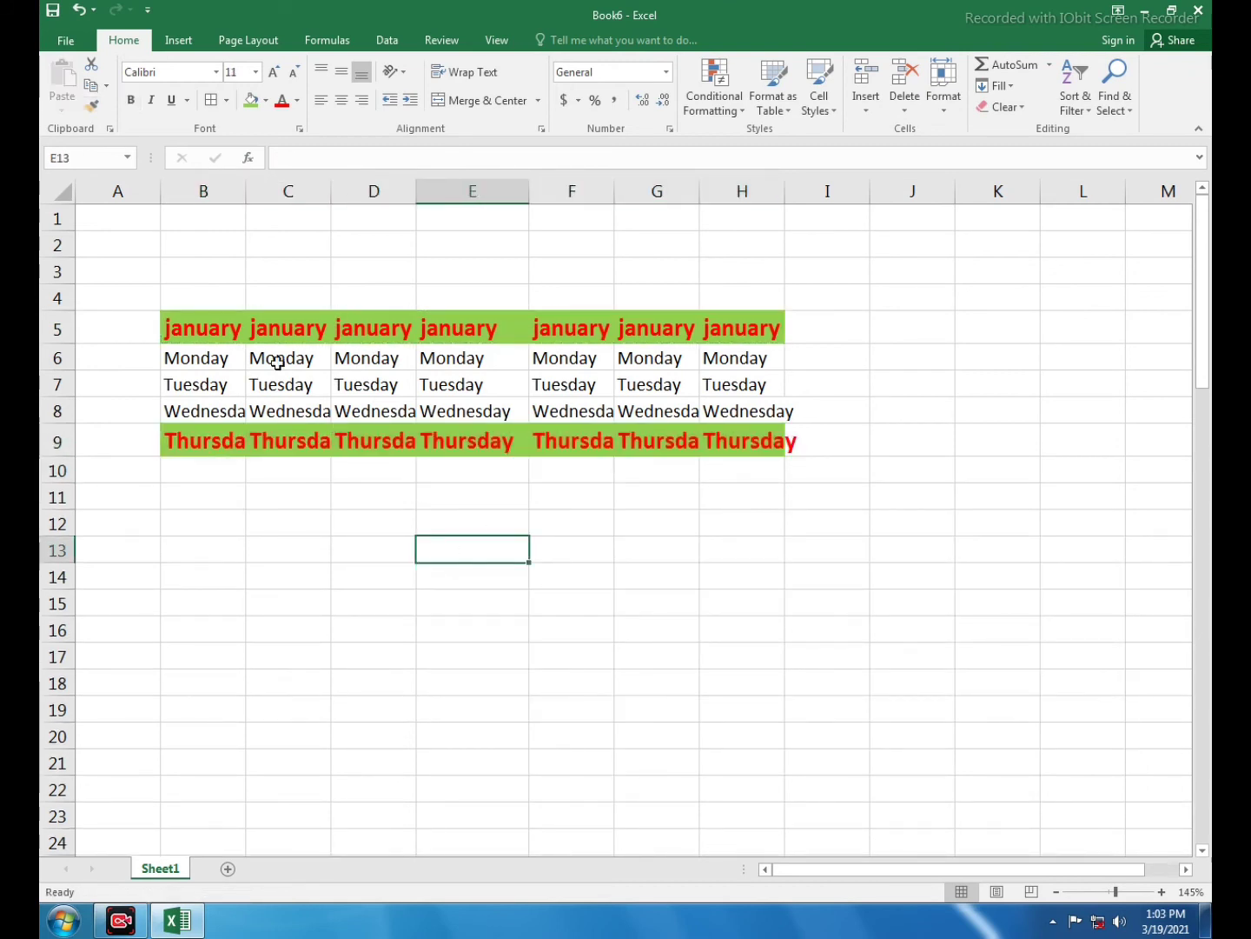
Copy the formatting of cell B5 onto the Tuesday cells B7:E7 with Format Painter.
left_click(219, 327)
left_click(93, 113)
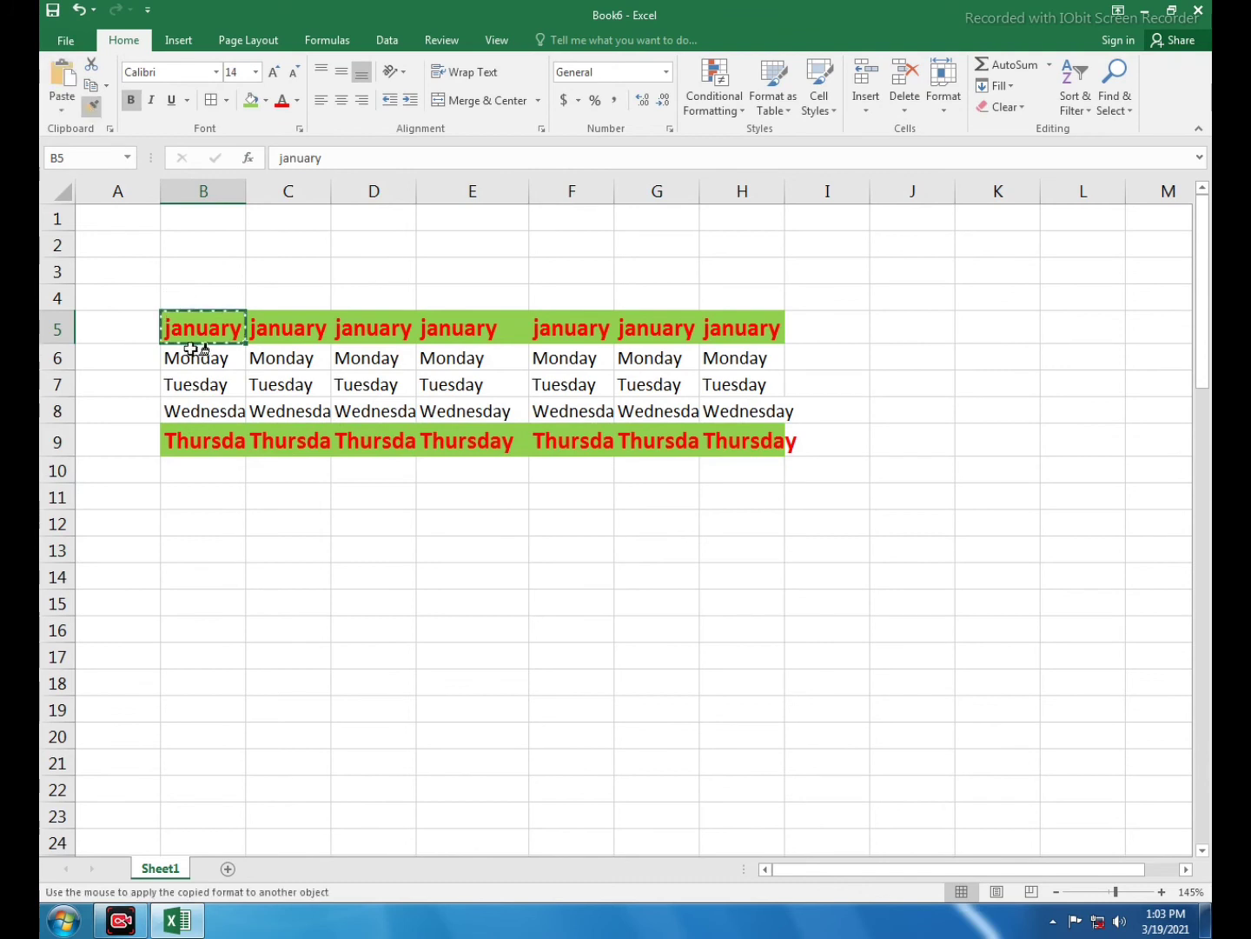
left_click_drag(179, 392, 476, 387)
left_click(489, 589)
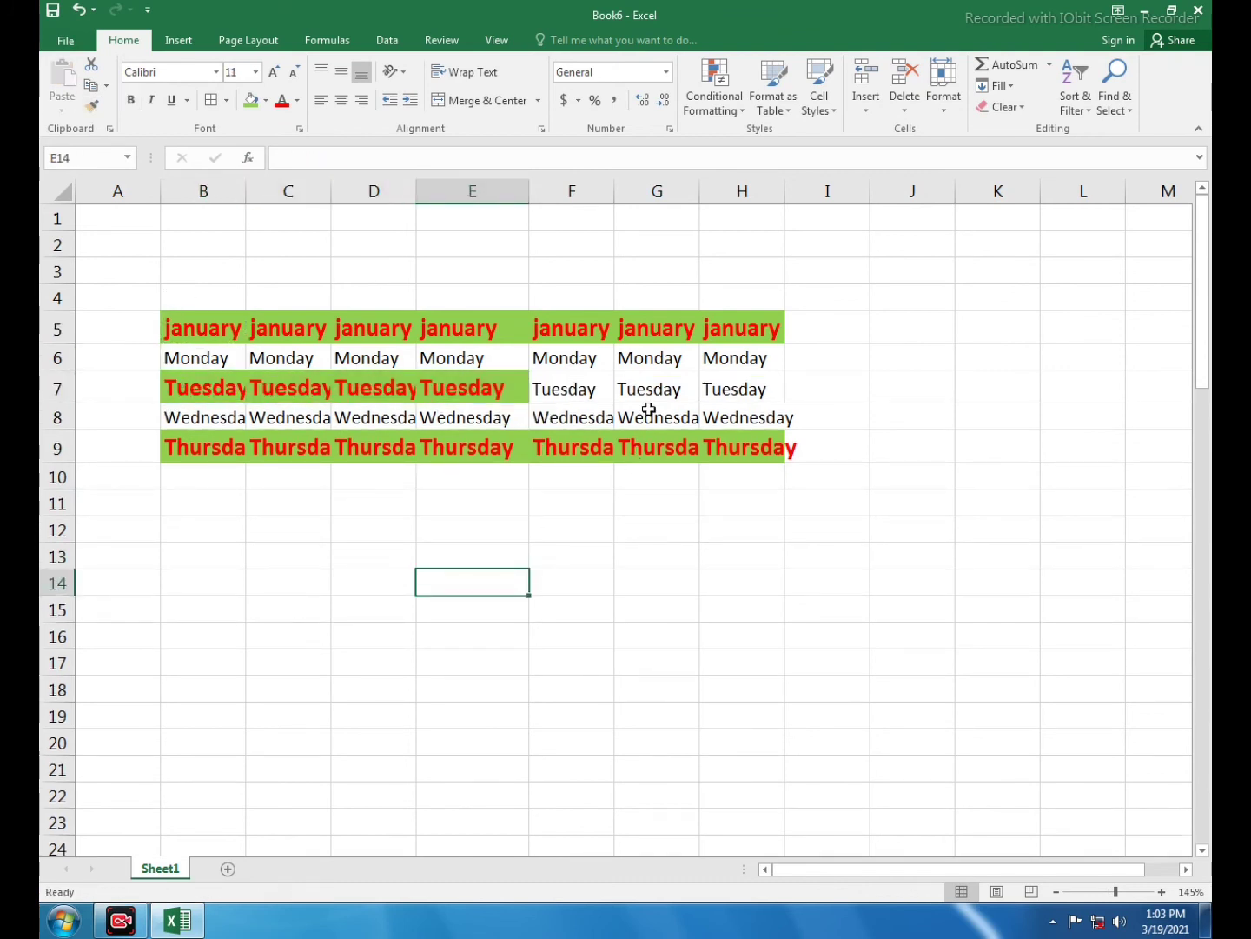
Copy the plain formatting of cell G7 onto the range A7:E7 with Format Painter.
left_click(654, 392)
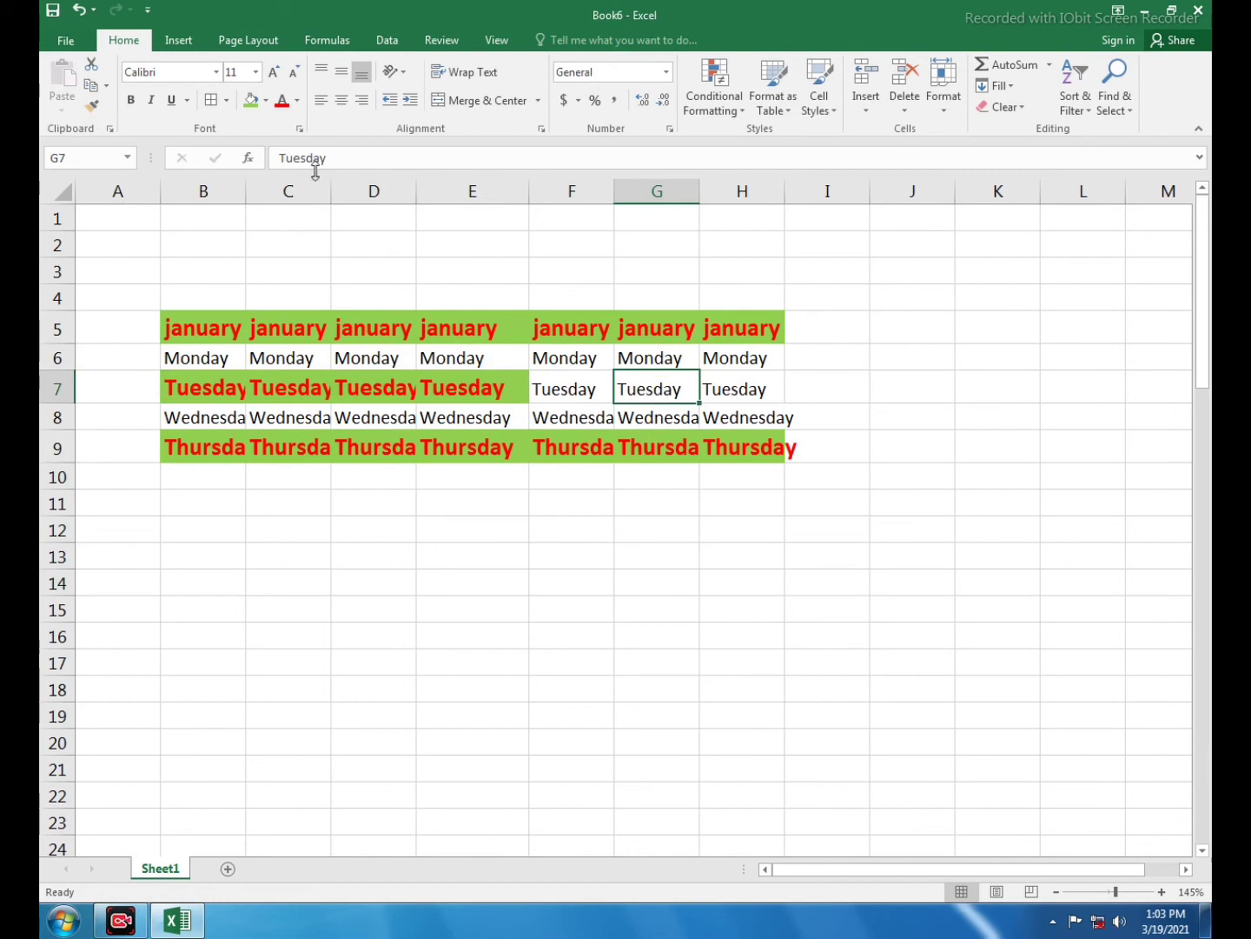
left_click(91, 104)
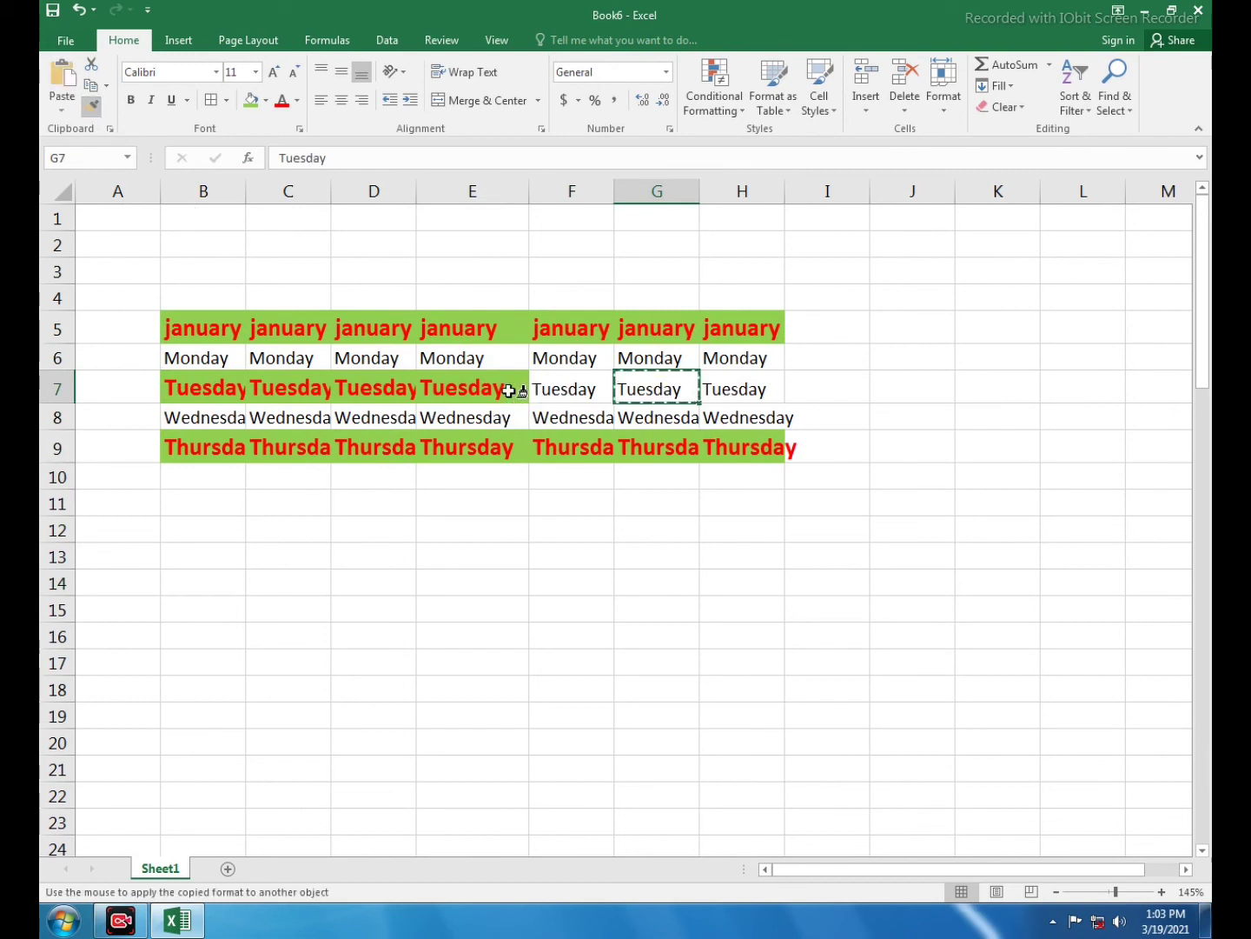
left_click_drag(514, 389, 154, 372)
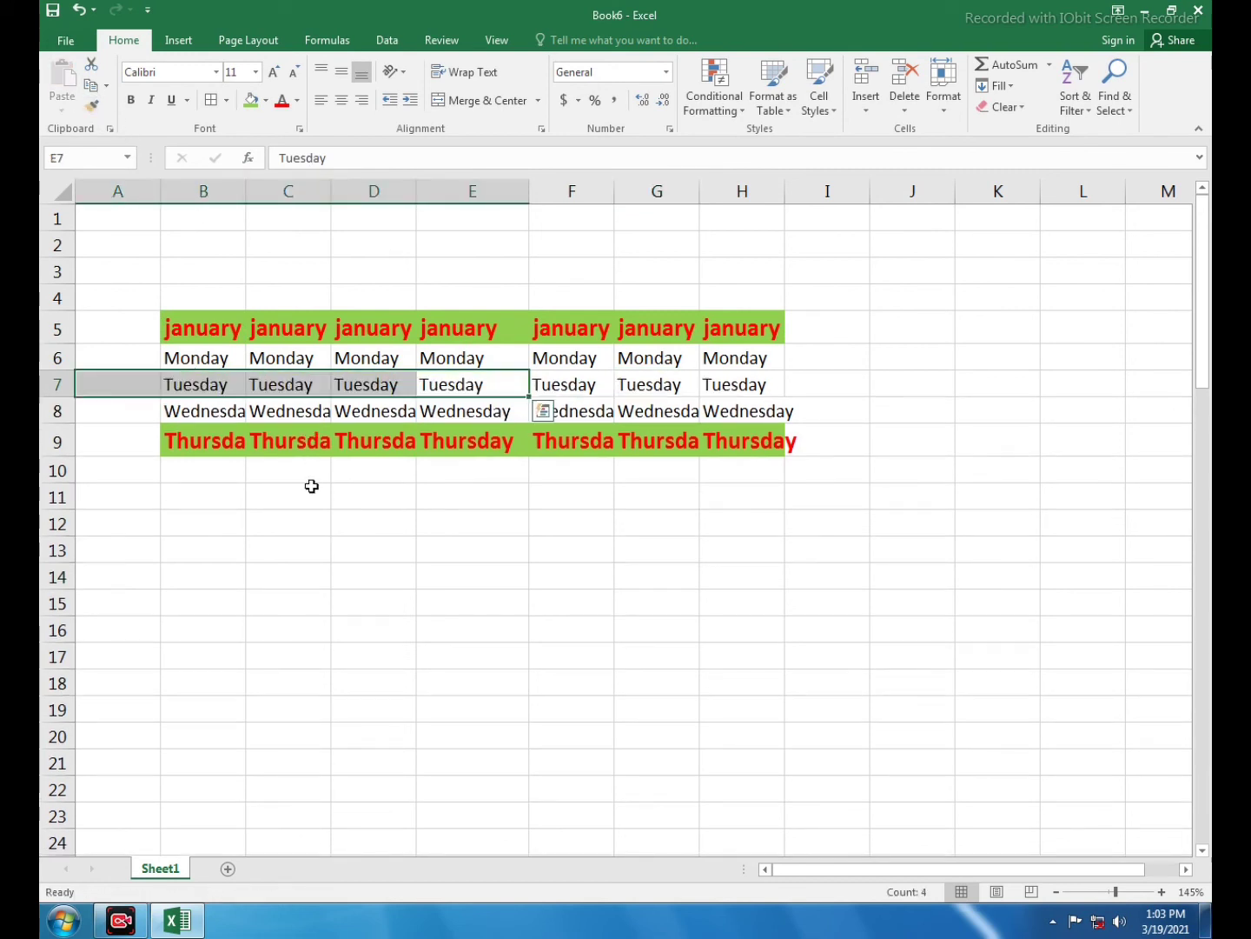
left_click(329, 514)
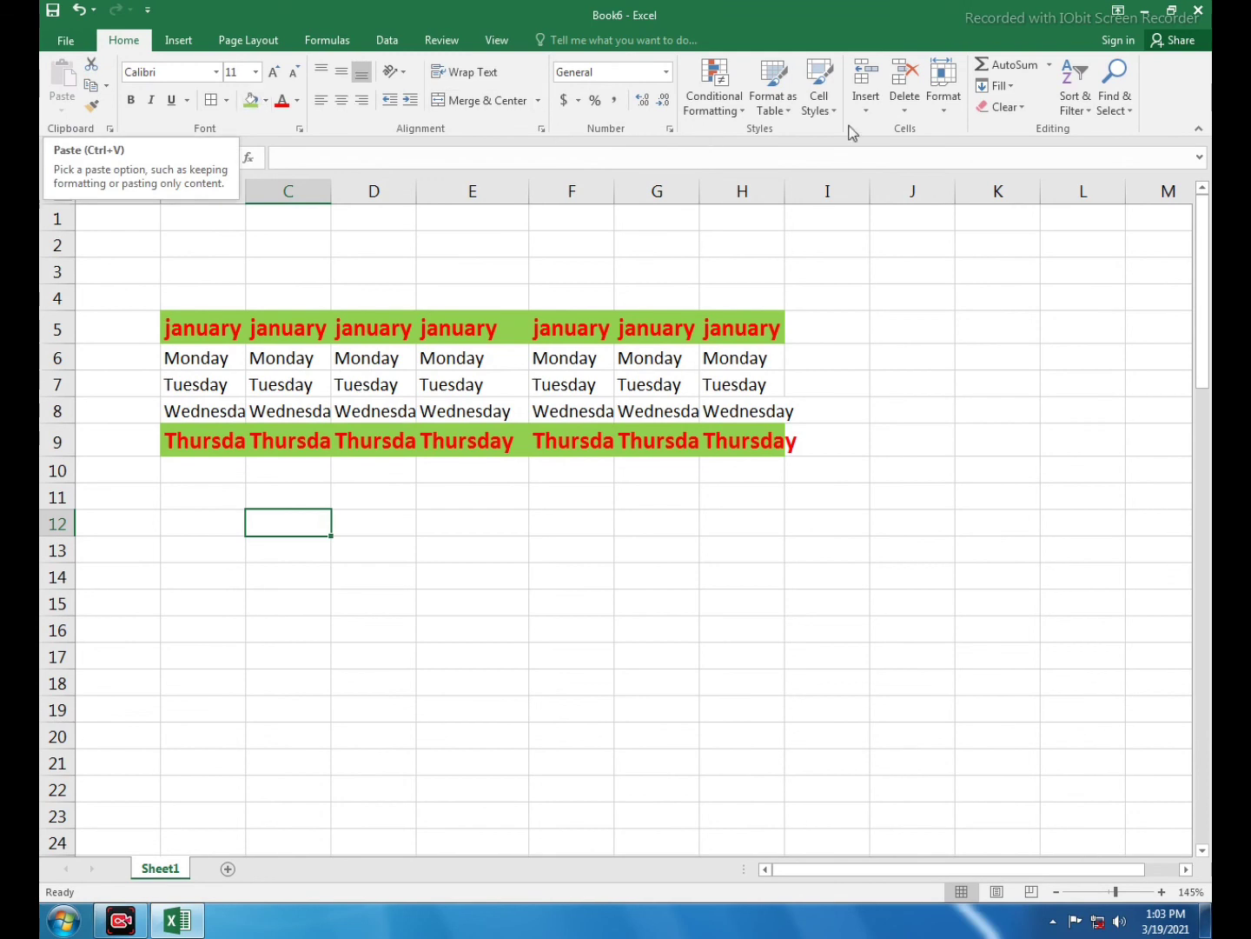
Bring up the commands for inserting objects such as tables, pictures and charts.
left_click(179, 40)
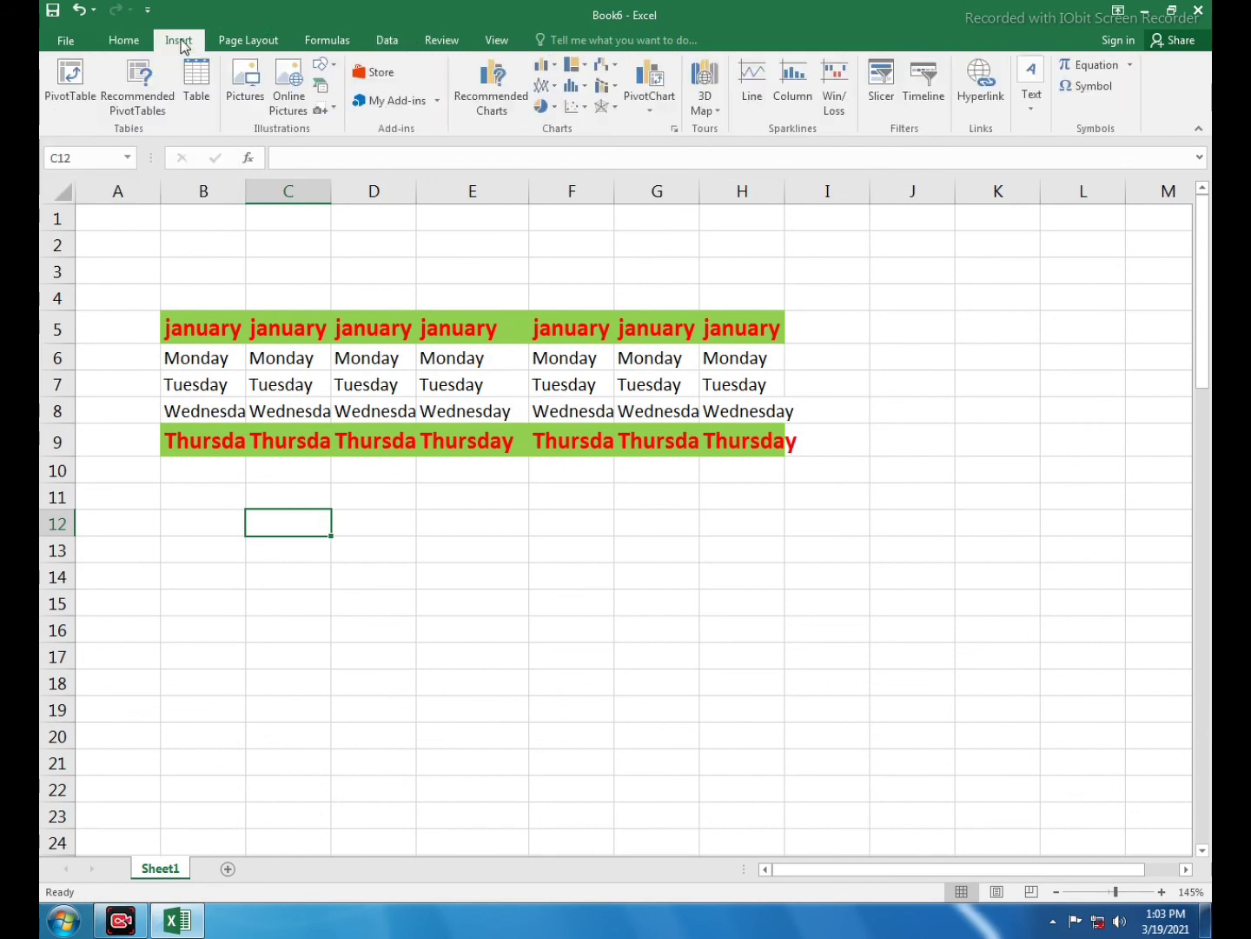